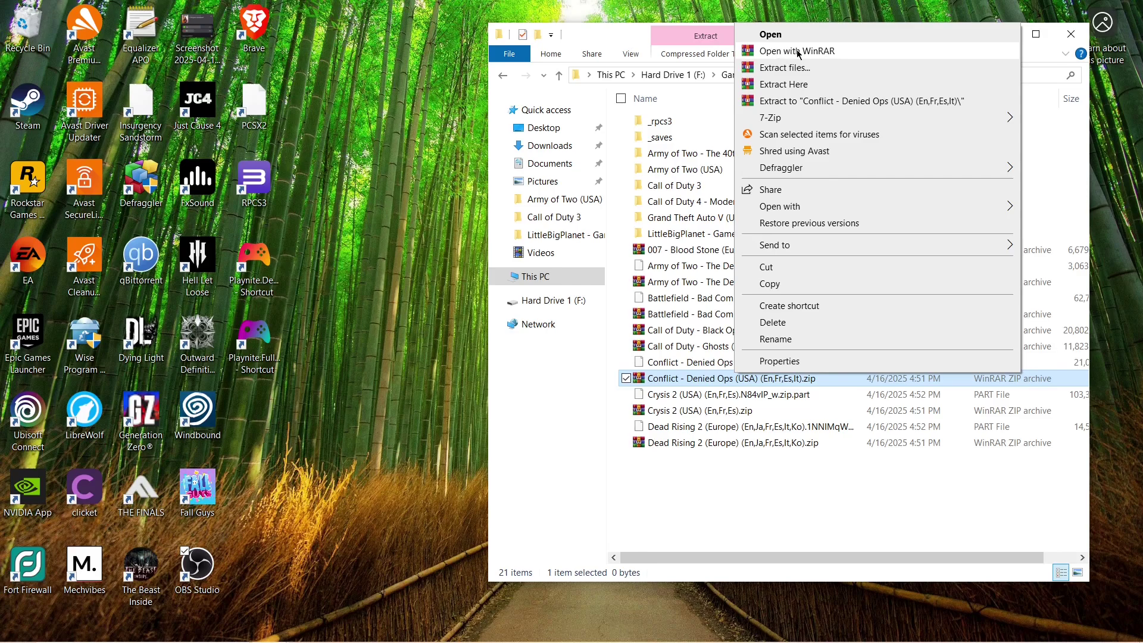
- Extract Army of Two (USA).iso from its PS3 game folder into a same-named subfolder, cancelling the extraction once it has started
{"action": "left_click", "coordinate": [673, 521]}
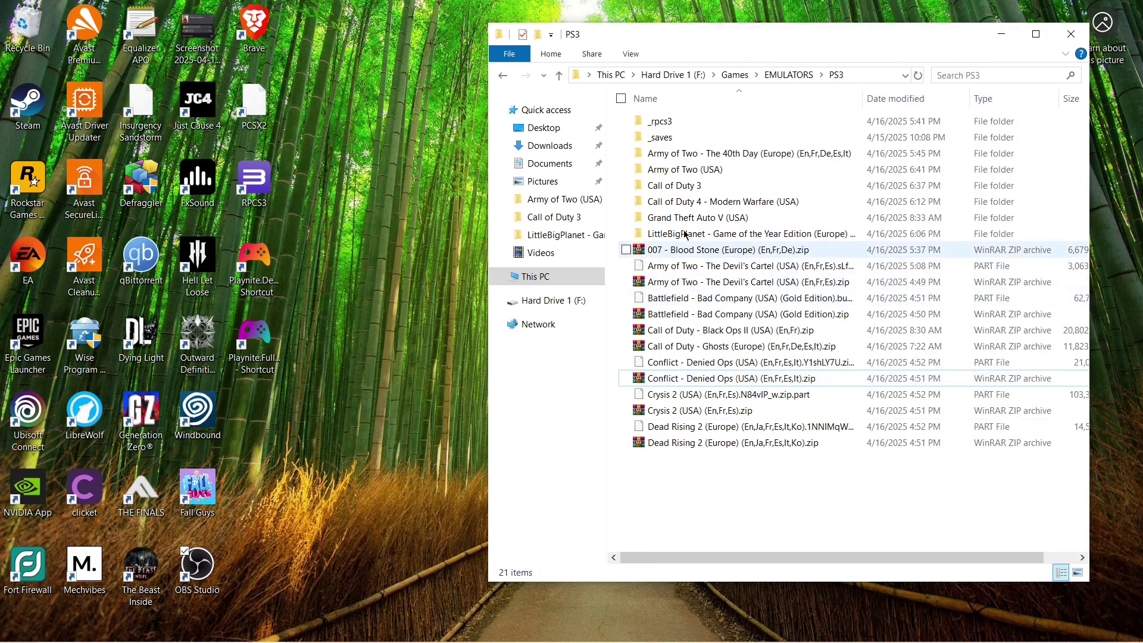
{"action": "double_click", "coordinate": [689, 171]}
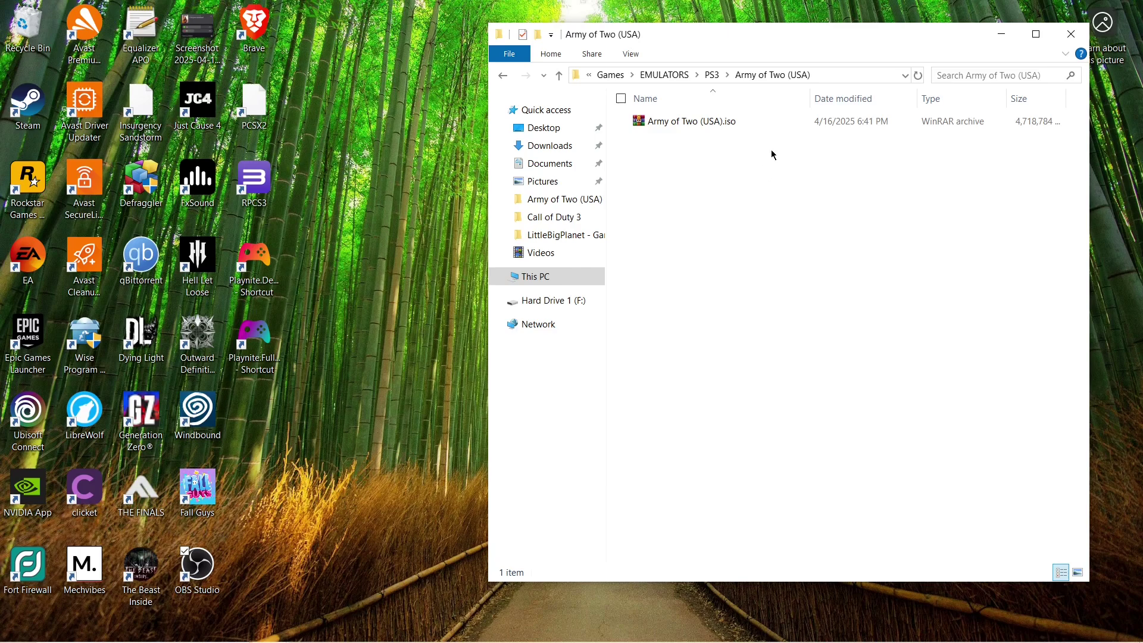
{"action": "right_click", "coordinate": [701, 124]}
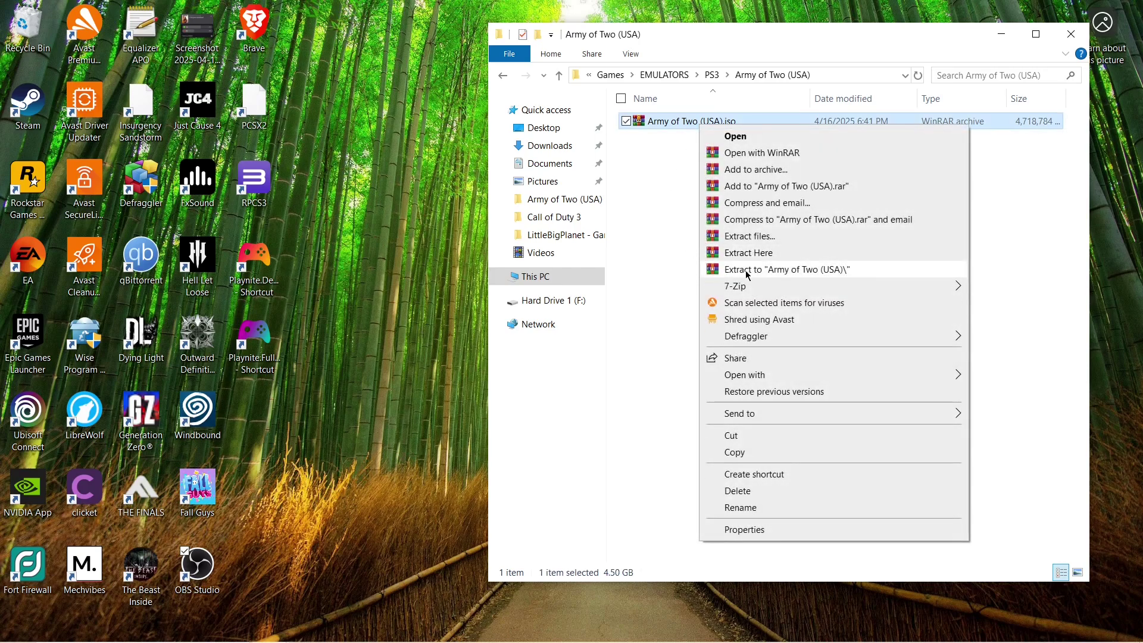
{"action": "left_click", "coordinate": [746, 271]}
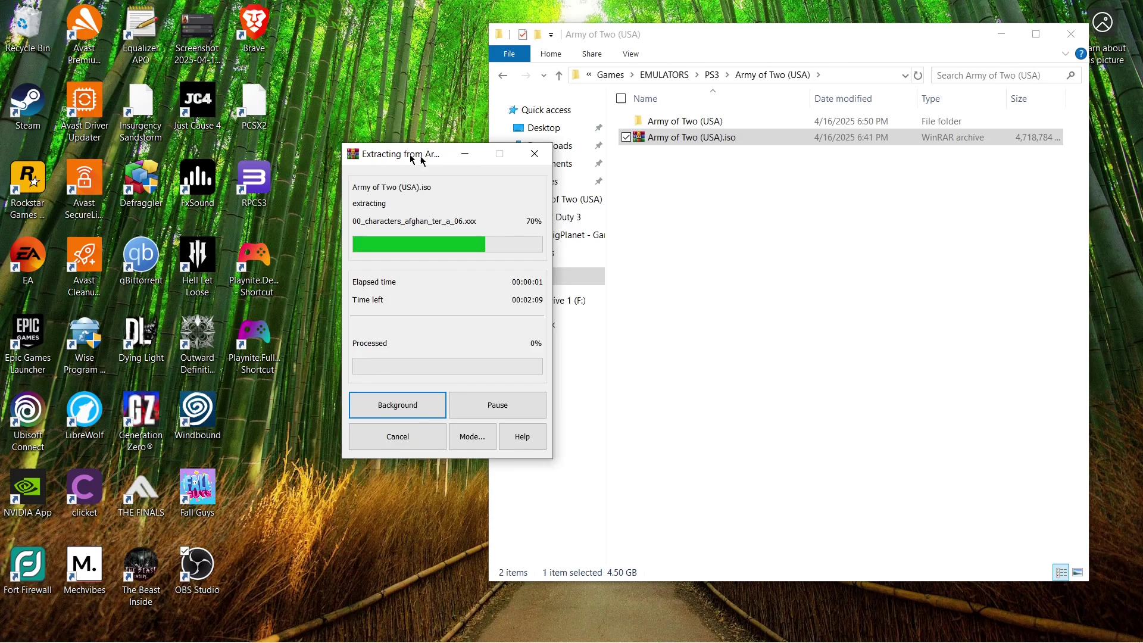
{"action": "left_click_drag", "start_coordinate": [420, 159], "coordinate": [361, 148]}
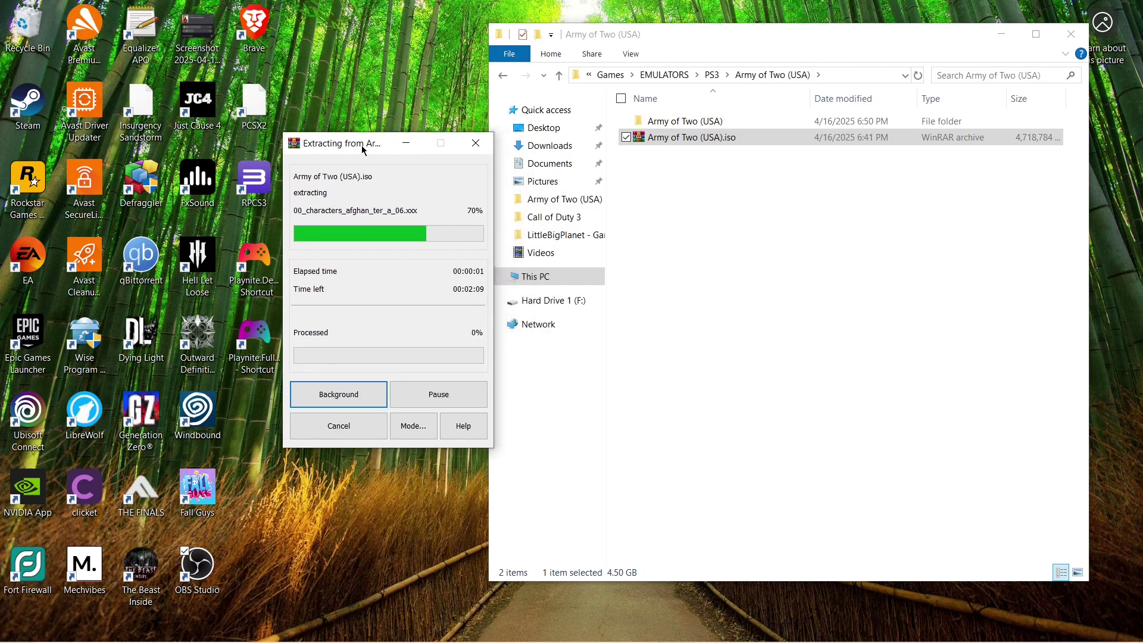
{"action": "left_click", "coordinate": [341, 430]}
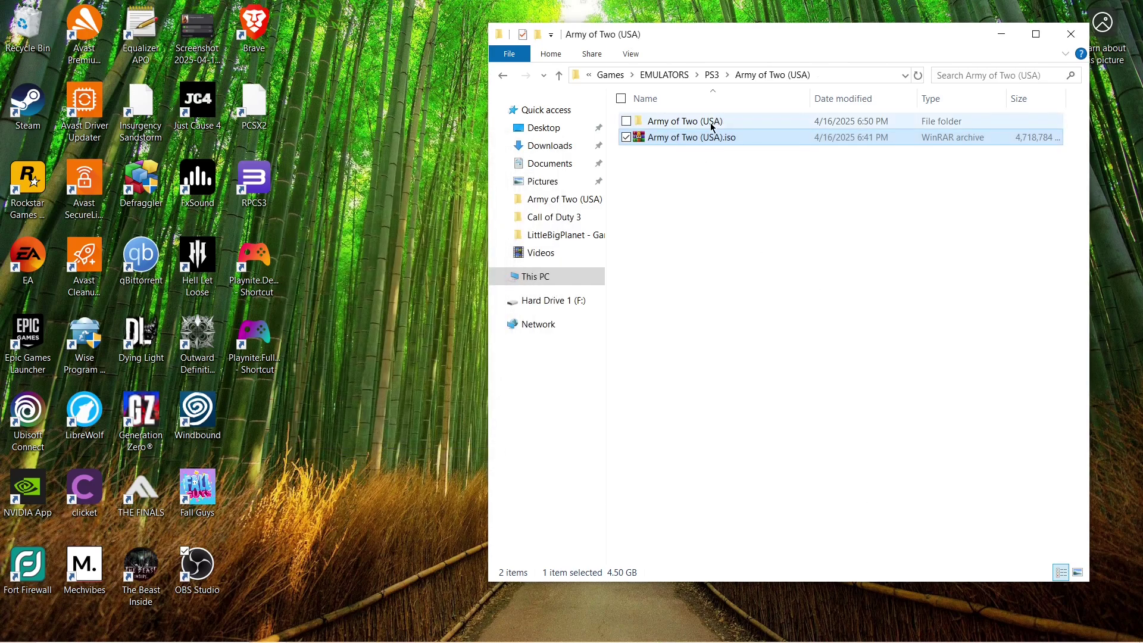
- Open PS3_DISC.SFB from the extracted Army of Two (USA) folder in Notepad without making it the default for .SFB files
{"action": "double_click", "coordinate": [710, 122]}
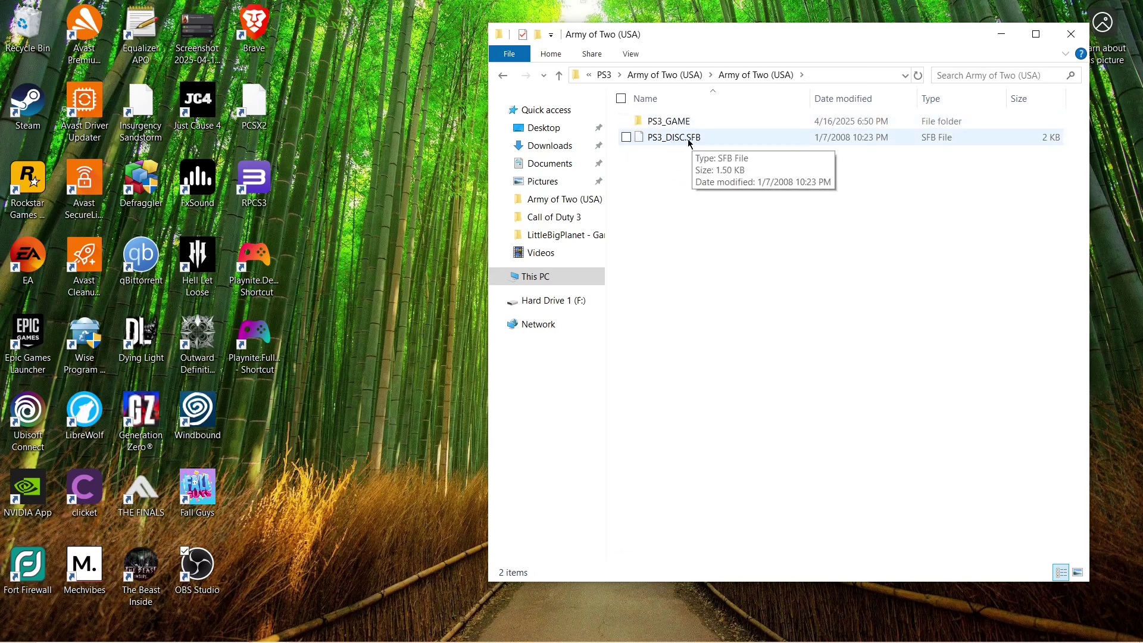
{"action": "double_click", "coordinate": [671, 141]}
{"action": "left_click", "coordinate": [449, 333]}
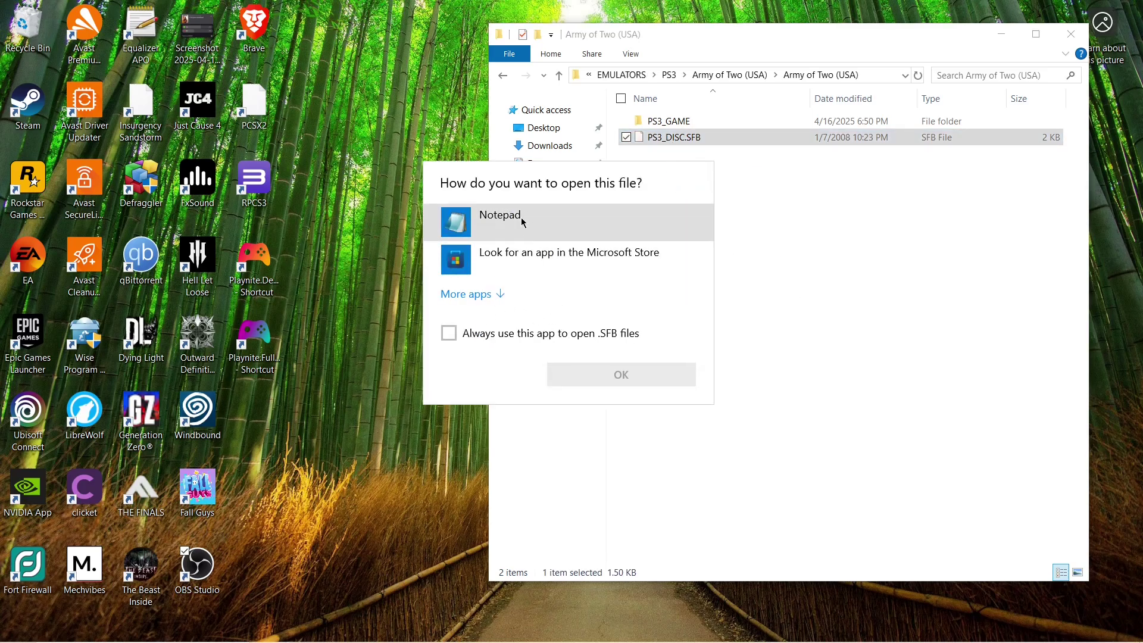
{"action": "left_click", "coordinate": [523, 217]}
{"action": "left_click", "coordinate": [645, 384]}
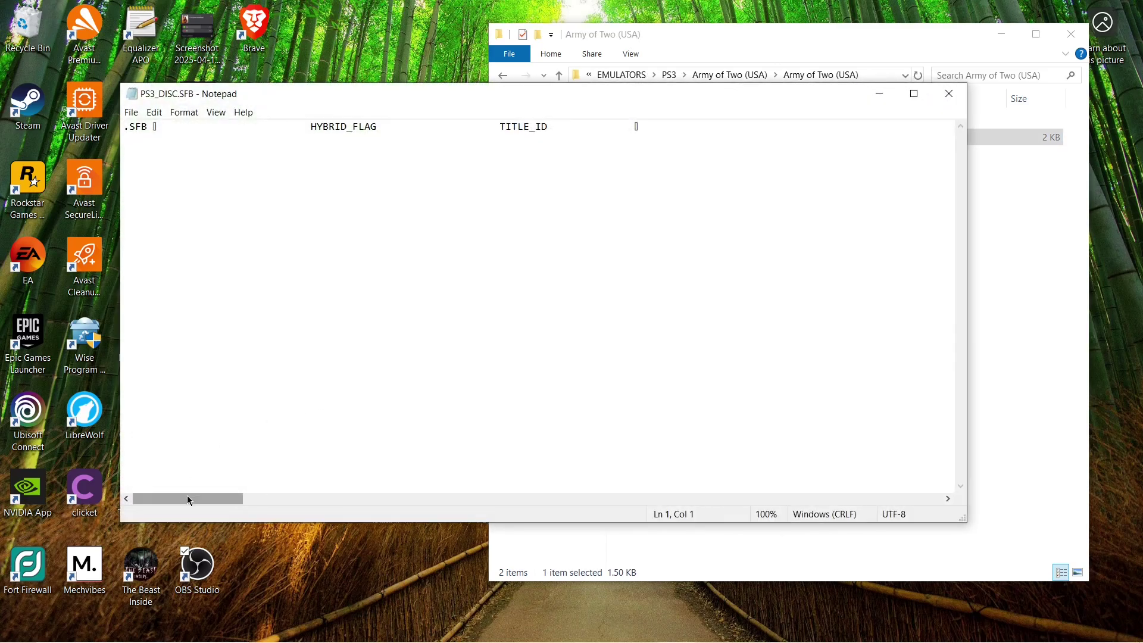
- Copy the title ID BLUS-30057 from PS3_DISC.SFB and close the file
{"action": "left_click_drag", "start_coordinate": [187, 498], "coordinate": [567, 476]}
{"action": "left_click_drag", "start_coordinate": [567, 128], "coordinate": [519, 126]}
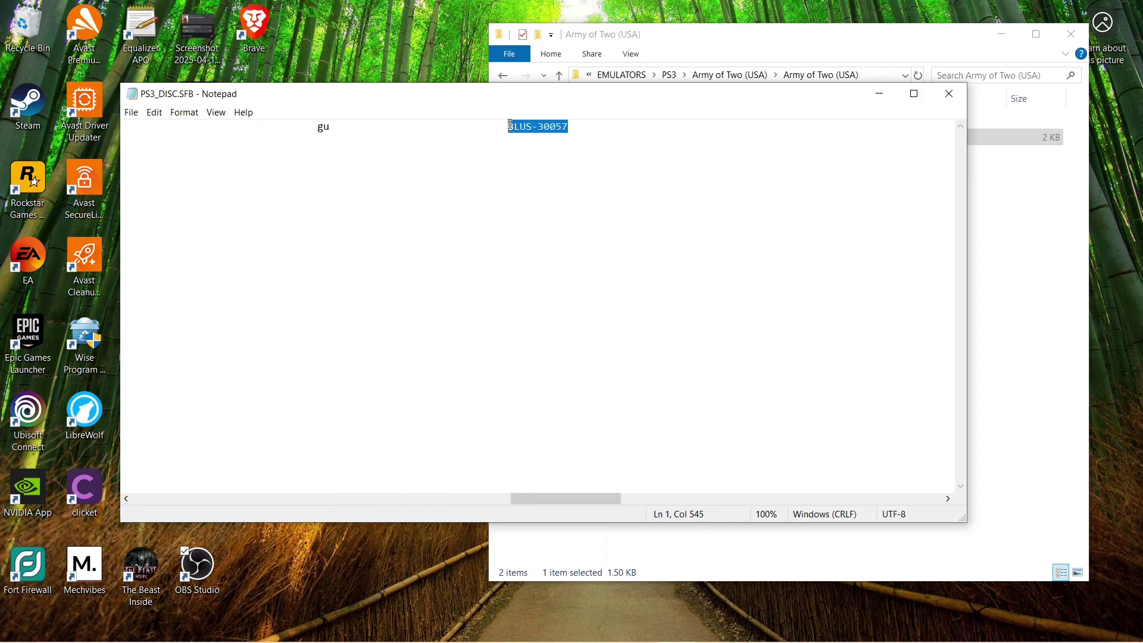
{"action": "right_click", "coordinate": [526, 127]}
{"action": "left_click", "coordinate": [569, 170]}
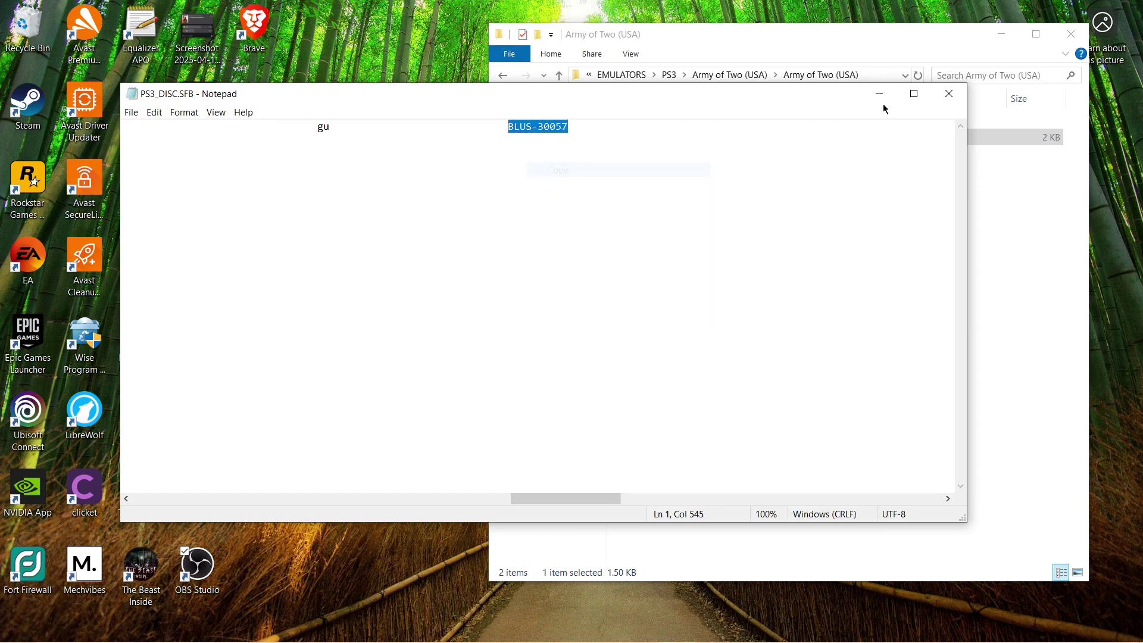
{"action": "left_click", "coordinate": [949, 94]}
- Switch to LibreWolf and open the bookmarked PS3 ird database, accepting the security risk to continue to the site
{"action": "left_click", "coordinate": [454, 630]}
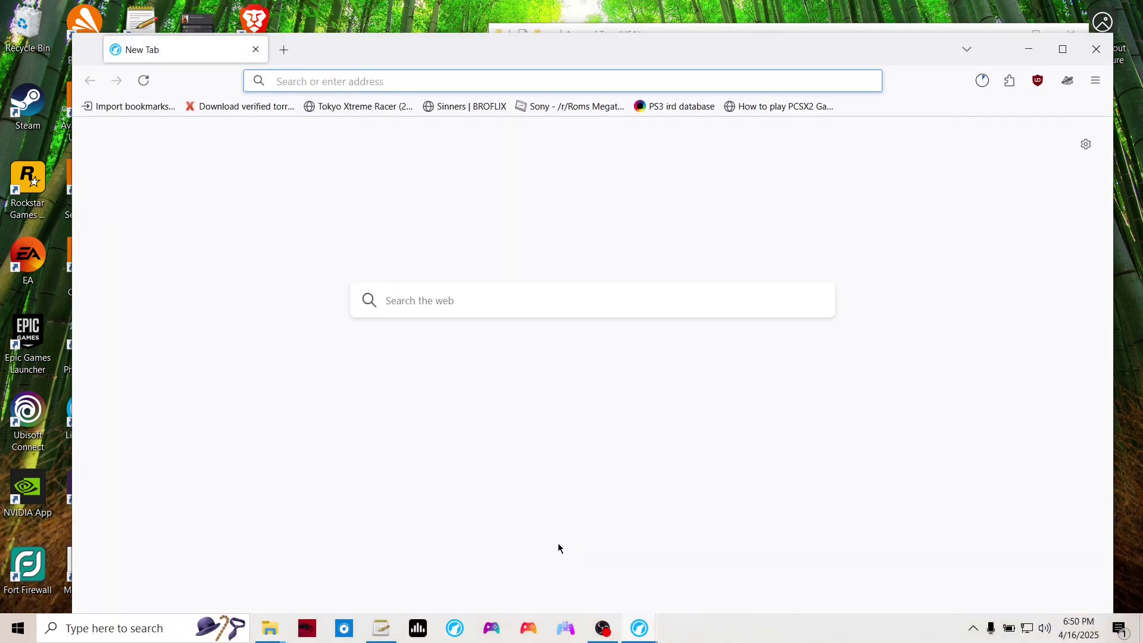
{"action": "left_click", "coordinate": [672, 107]}
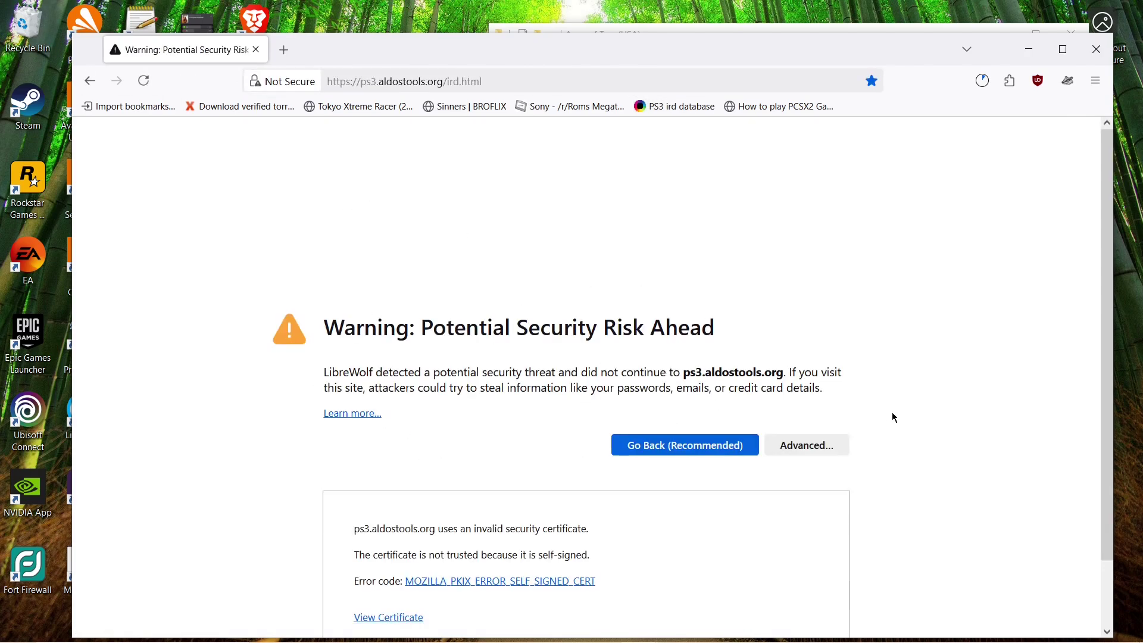
{"action": "left_click", "coordinate": [807, 445]}
{"action": "left_click", "coordinate": [774, 587]}
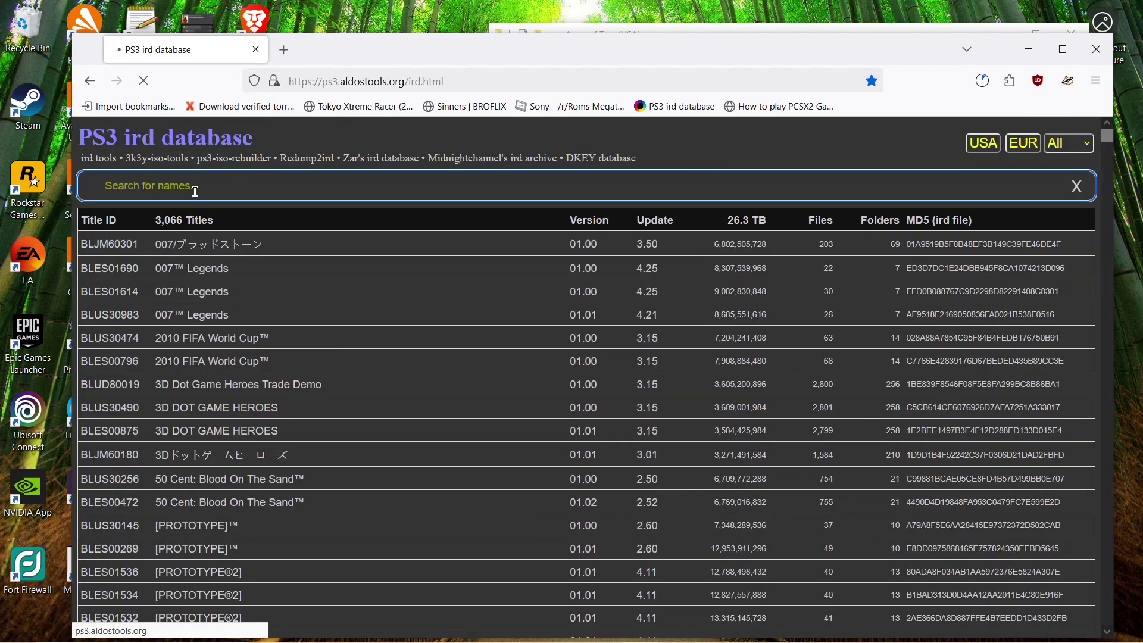
- Search the ird database for BLUS-30057 and save the Army of Two IRD file
{"action": "key", "text": "ctrl+v"}
{"action": "key", "text": "Return"}
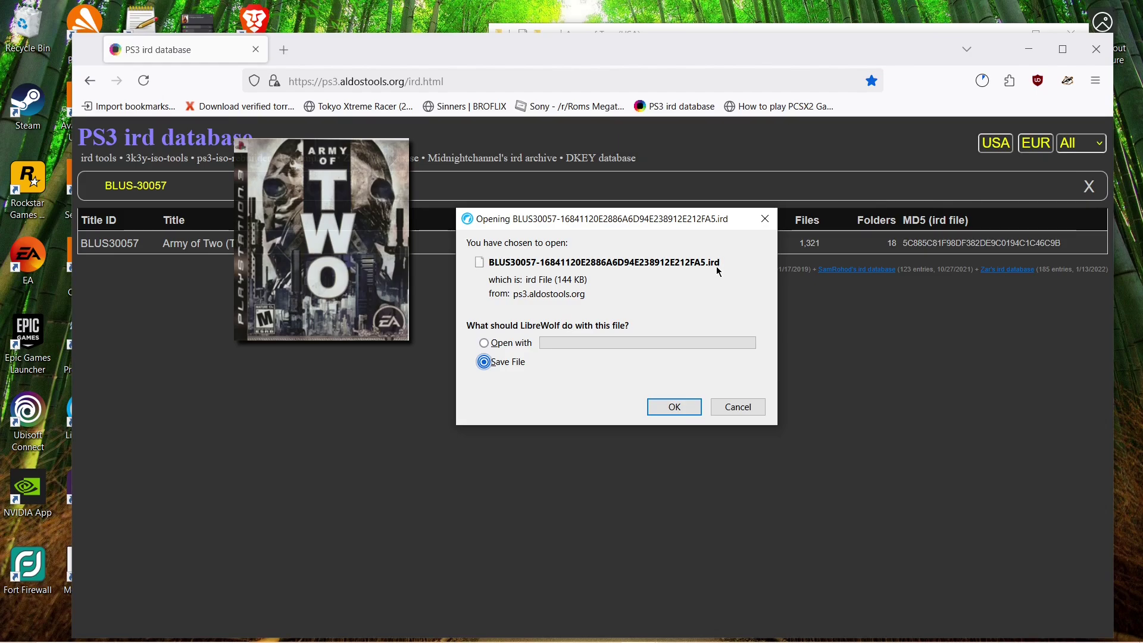
{"action": "key", "text": "Return"}
{"action": "left_click", "coordinate": [513, 365]}
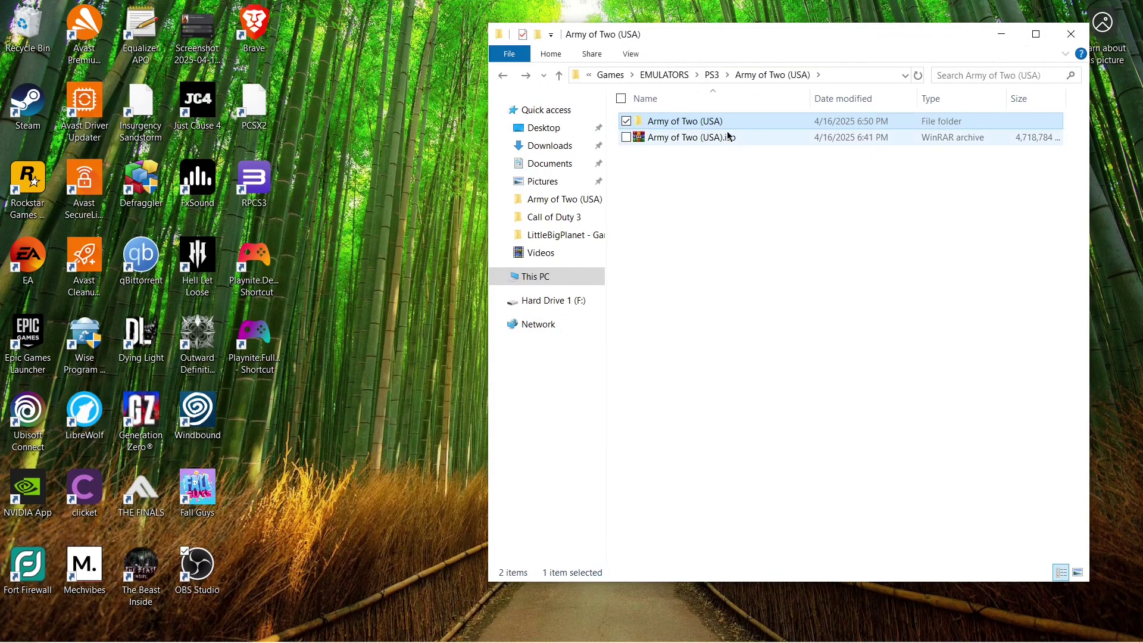
- Delete the extracted Army of Two (USA) subfolder, keeping the ISO file
{"action": "key", "text": "Delete"}
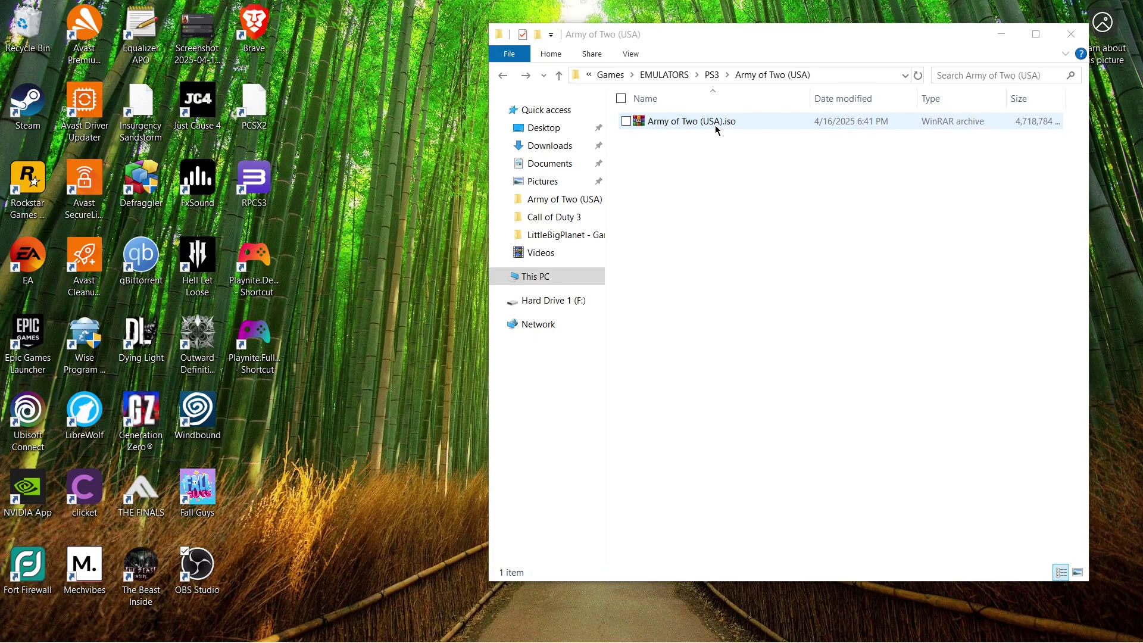
- Run test_patcher.exe from the patcher folder inside IsoTools&patcher
{"action": "mouse_move", "coordinate": [283, 630]}
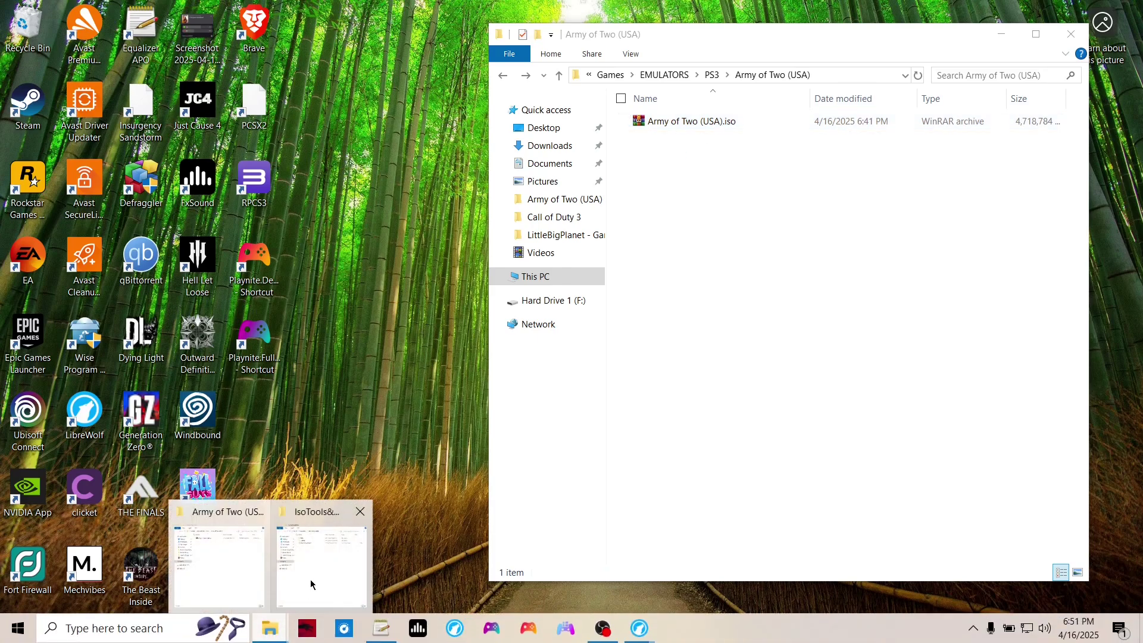
{"action": "left_click", "coordinate": [309, 584]}
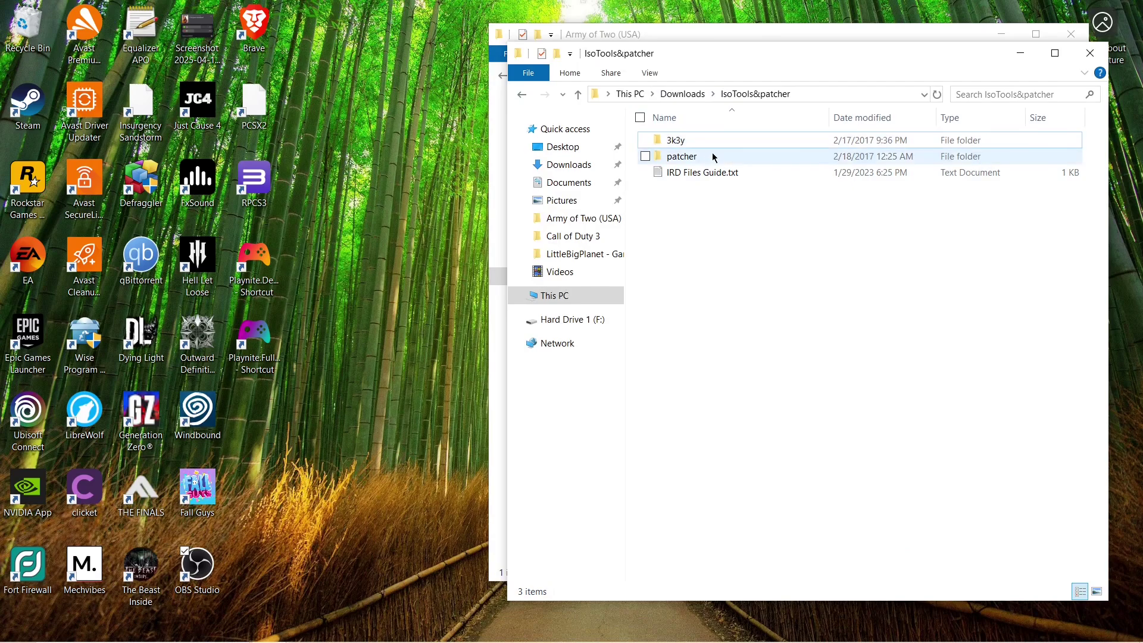
{"action": "double_click", "coordinate": [690, 158]}
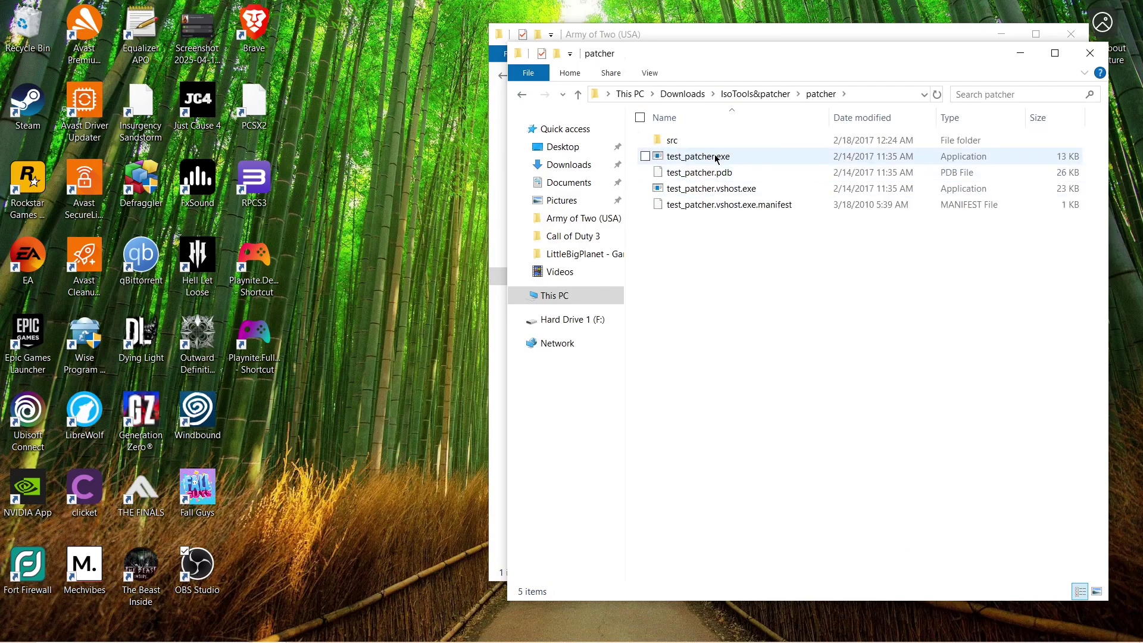
{"action": "left_click", "coordinate": [715, 158]}
{"action": "double_click", "coordinate": [715, 159]}
- Choose Army of Two (USA).iso from F:\Games\EMULATORS\PS3\Army of Two (USA) as the ISO image to patch
{"action": "left_click", "coordinate": [304, 186]}
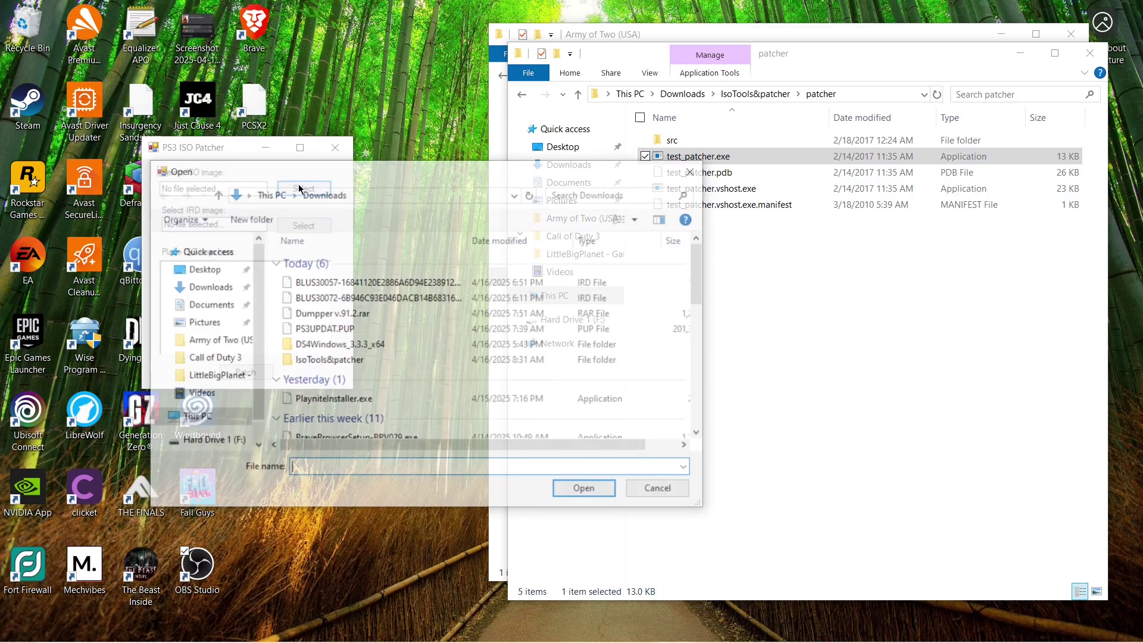
{"action": "left_click", "coordinate": [195, 417]}
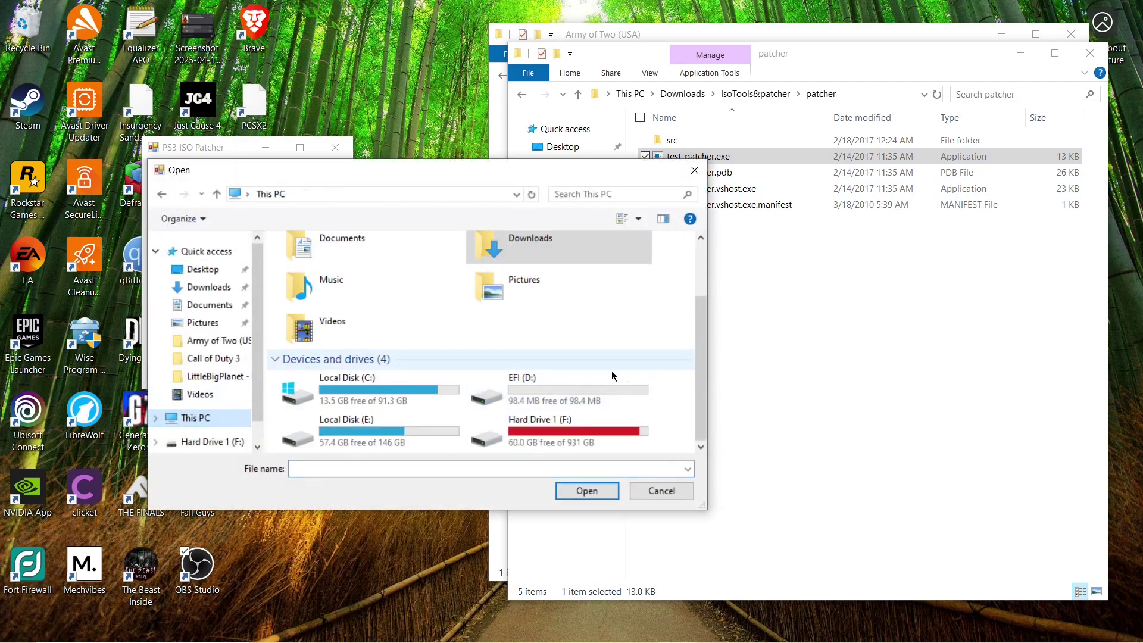
{"action": "double_click", "coordinate": [560, 428]}
{"action": "double_click", "coordinate": [316, 293]}
{"action": "double_click", "coordinate": [315, 324]}
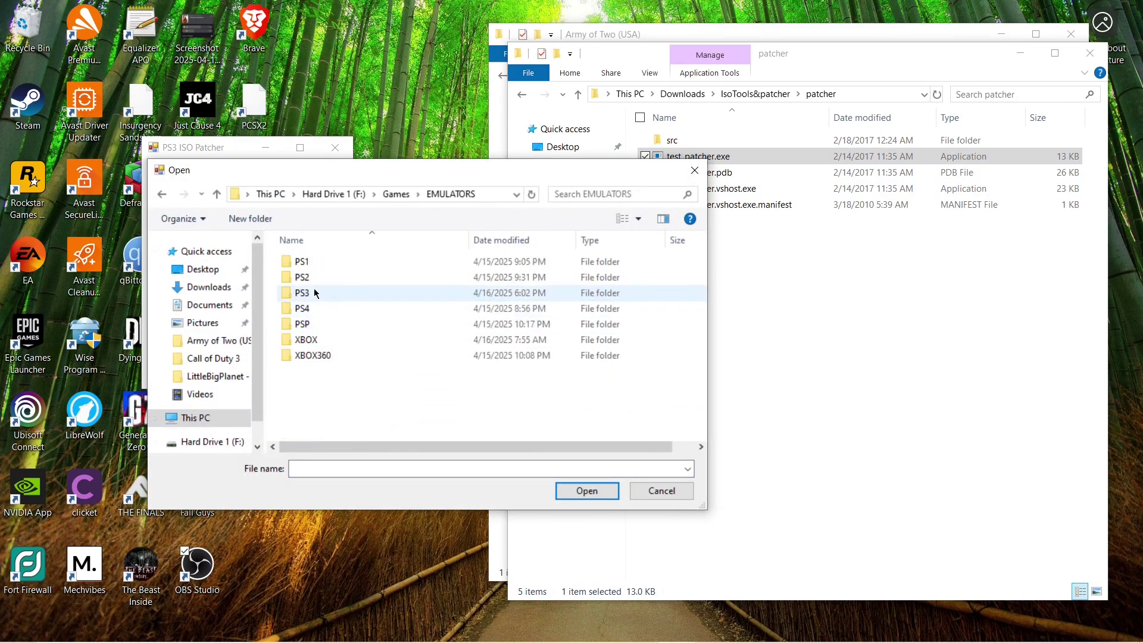
{"action": "left_click", "coordinate": [313, 298]}
{"action": "double_click", "coordinate": [313, 298]}
{"action": "double_click", "coordinate": [316, 308]}
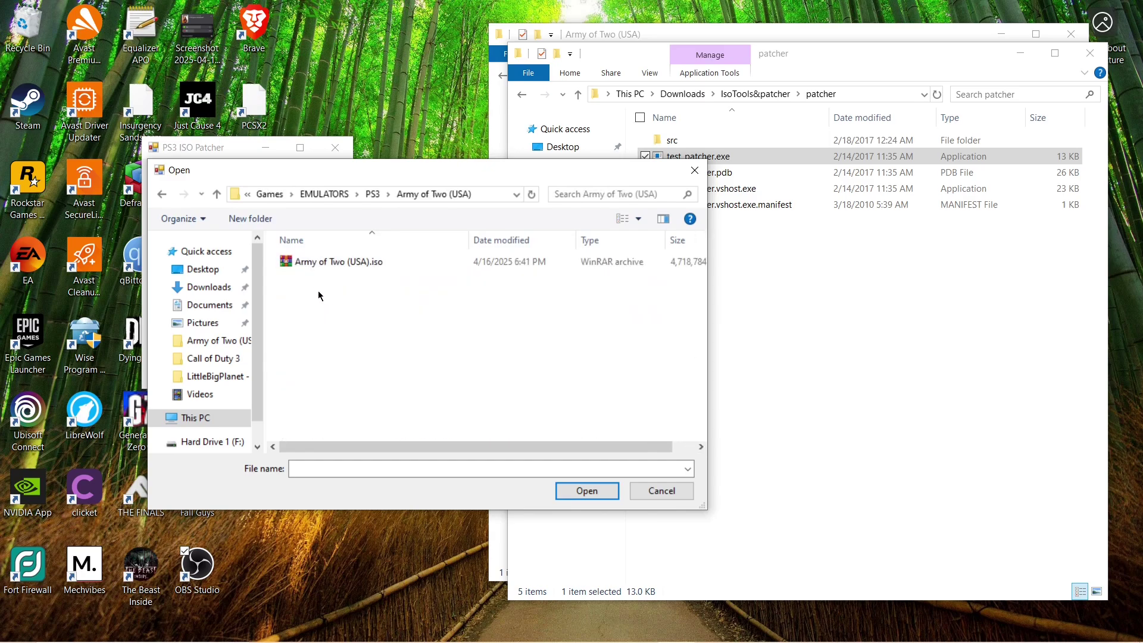
{"action": "left_click", "coordinate": [313, 266]}
{"action": "left_click", "coordinate": [569, 490]}
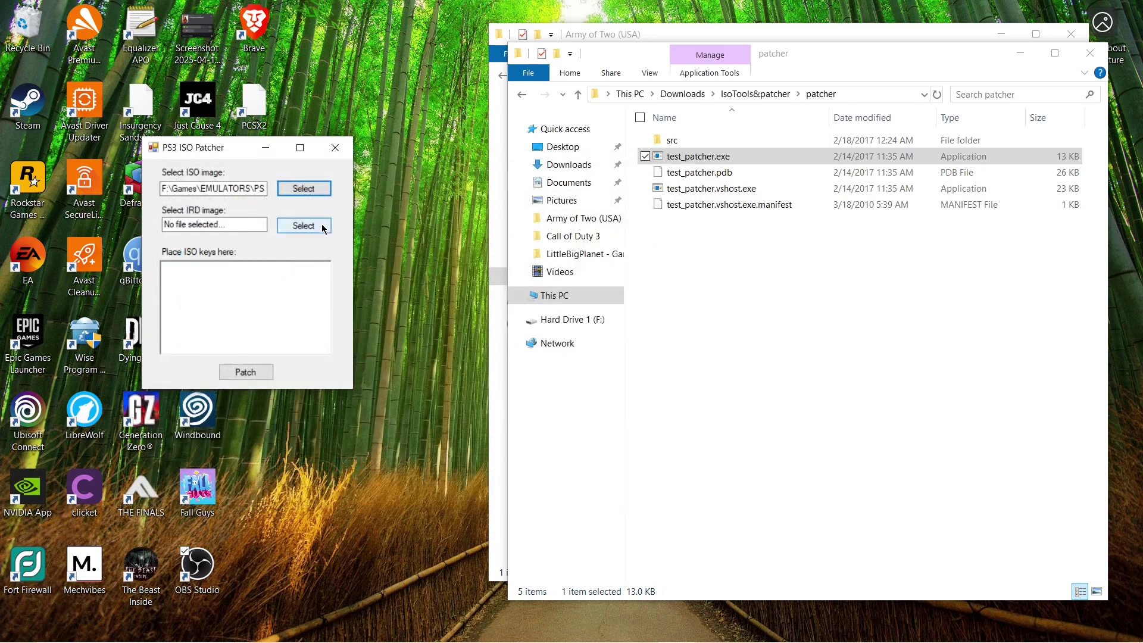
- Load the BLUS30057 IRD file from Downloads, patch the ISO with it and close the patcher
{"action": "left_click", "coordinate": [302, 227]}
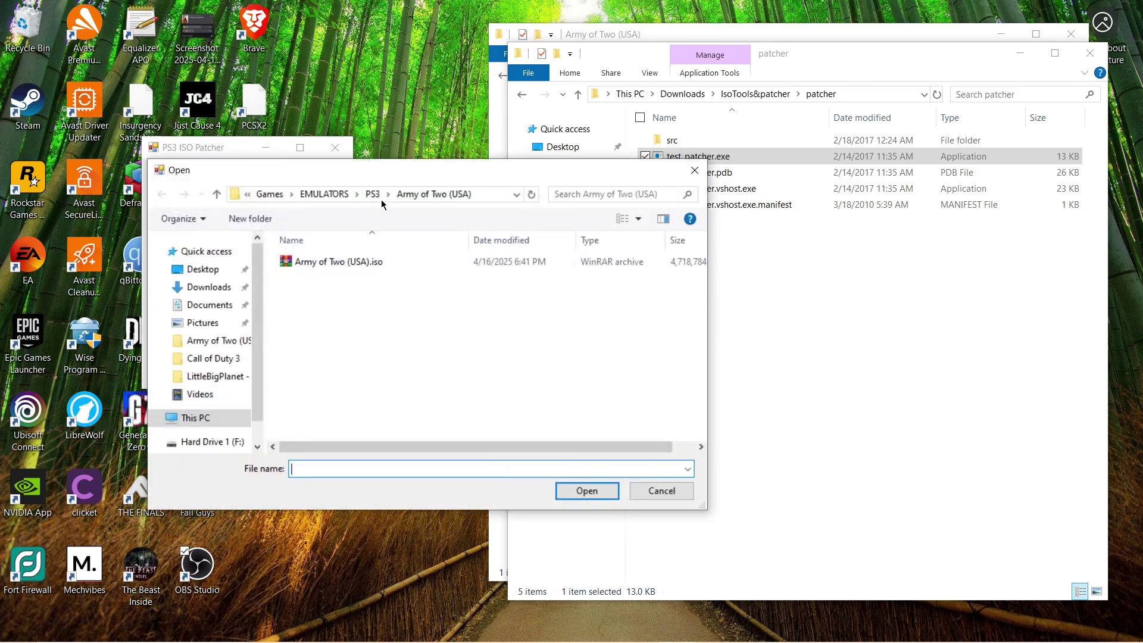
{"action": "left_click", "coordinate": [235, 287]}
{"action": "left_click", "coordinate": [324, 280]}
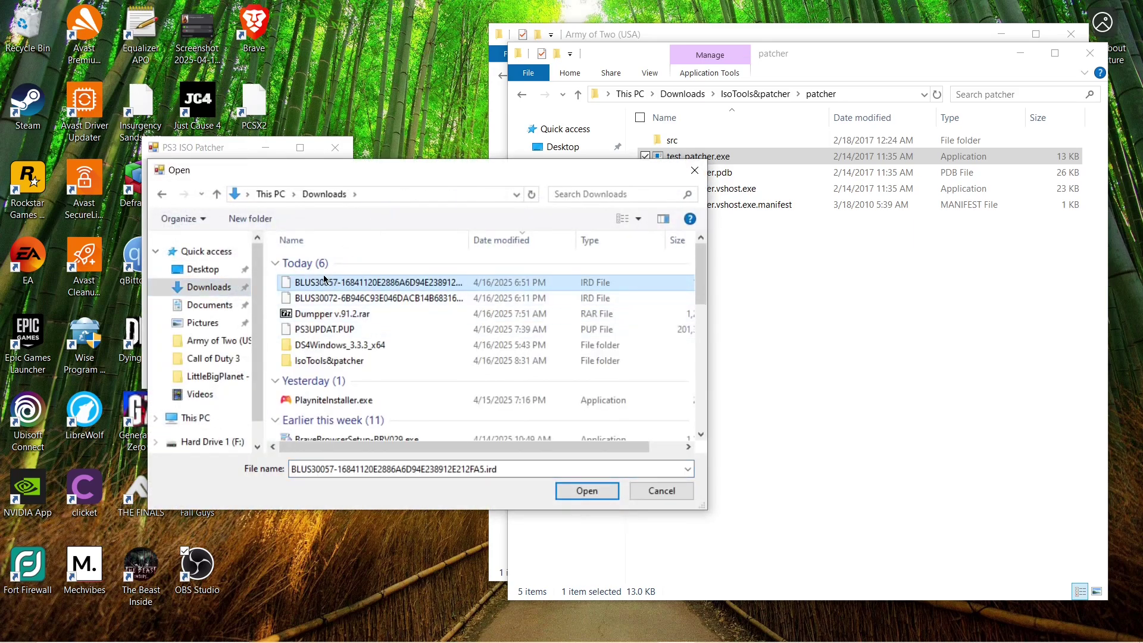
{"action": "left_click", "coordinate": [586, 491]}
{"action": "left_click", "coordinate": [245, 372]}
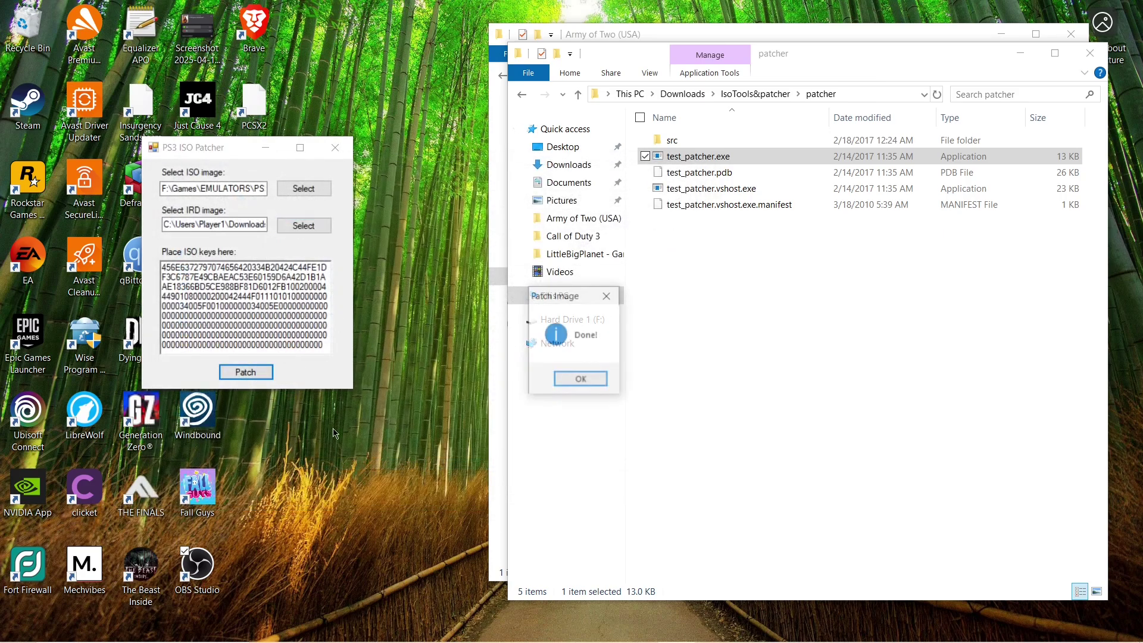
{"action": "left_click", "coordinate": [580, 379]}
{"action": "left_click", "coordinate": [337, 148]}
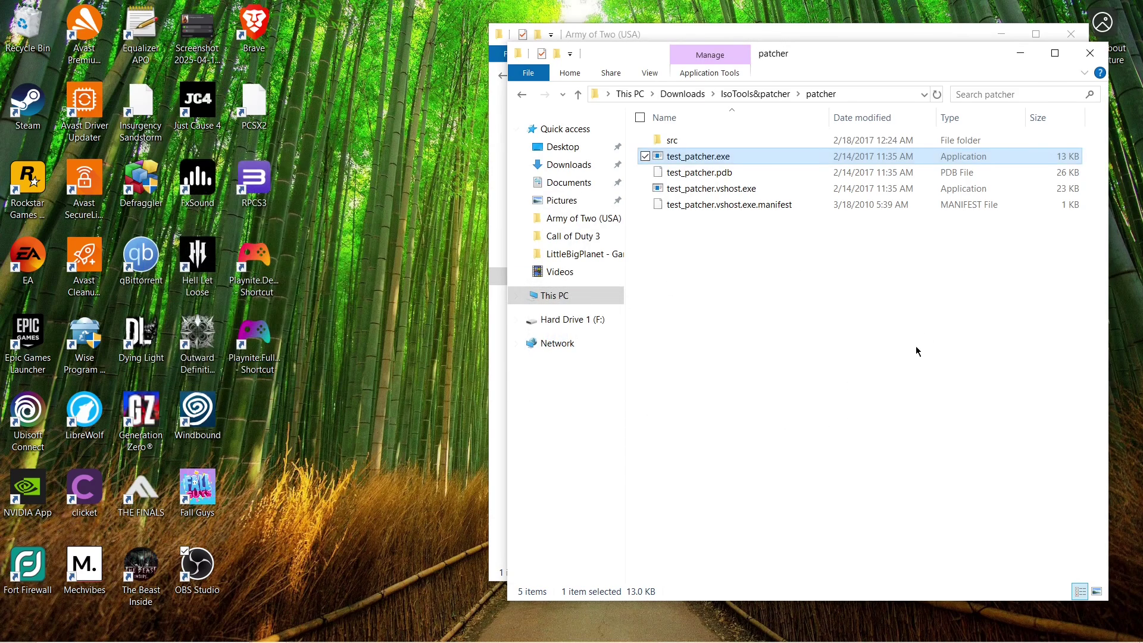
- Run IsoTools.exe from the 3k3y folder inside IsoTools&patcher
{"action": "key", "text": "BackSpace"}
{"action": "double_click", "coordinate": [684, 142]}
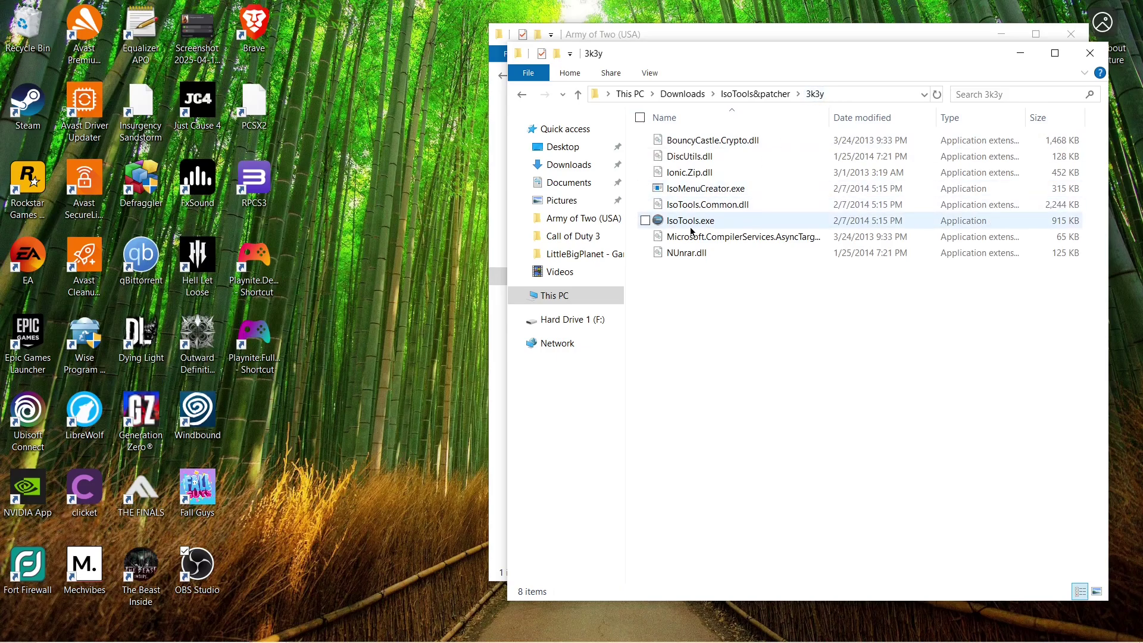
{"action": "double_click", "coordinate": [680, 224]}
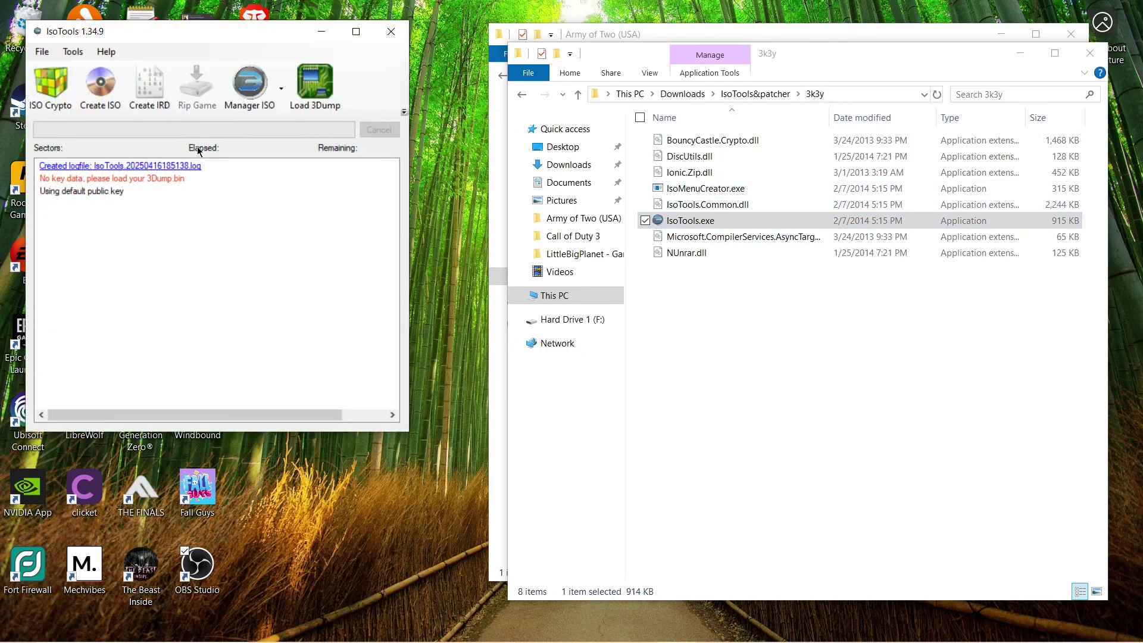
- Decrypt Army of Two (USA).iso with ISO Crypto in IsoTools
{"action": "left_click", "coordinate": [57, 104]}
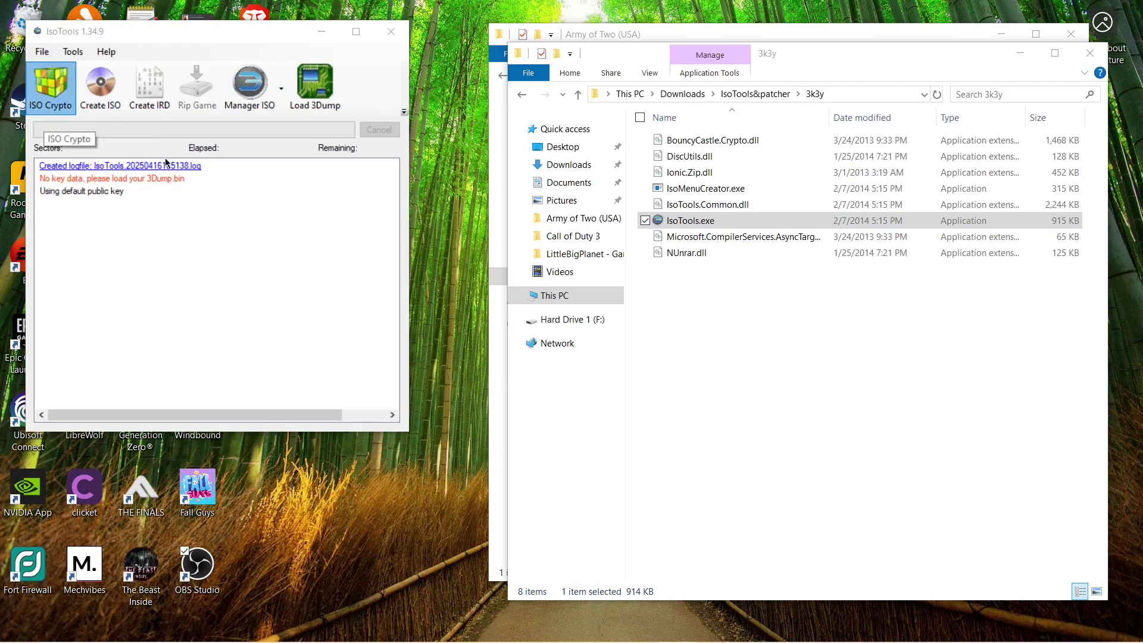
{"action": "left_click", "coordinate": [237, 146]}
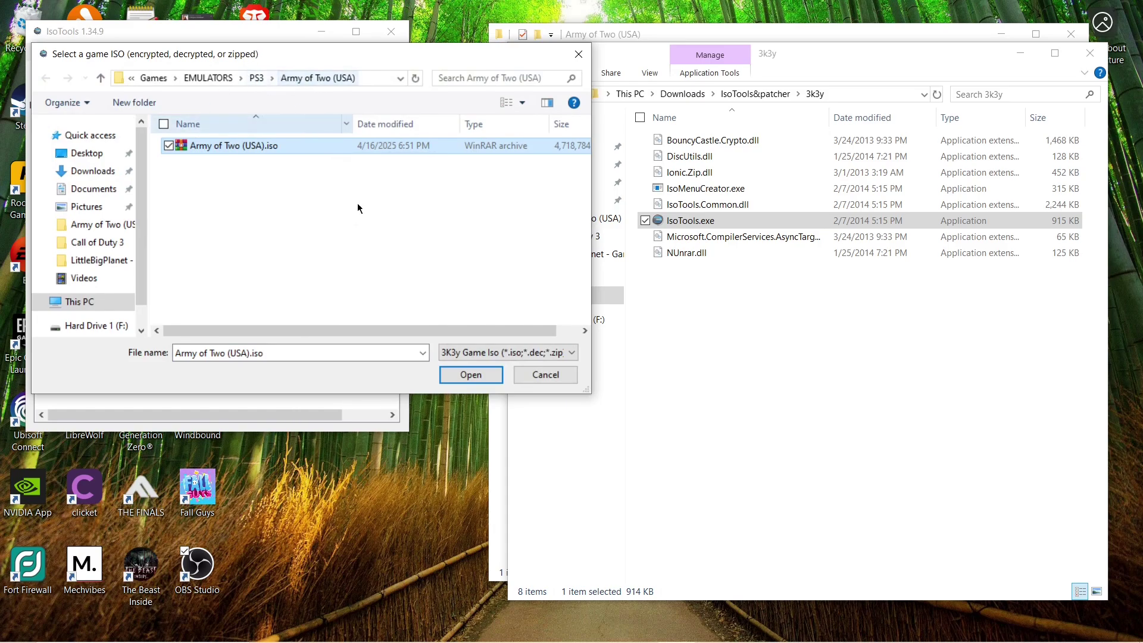
{"action": "left_click", "coordinate": [470, 375]}
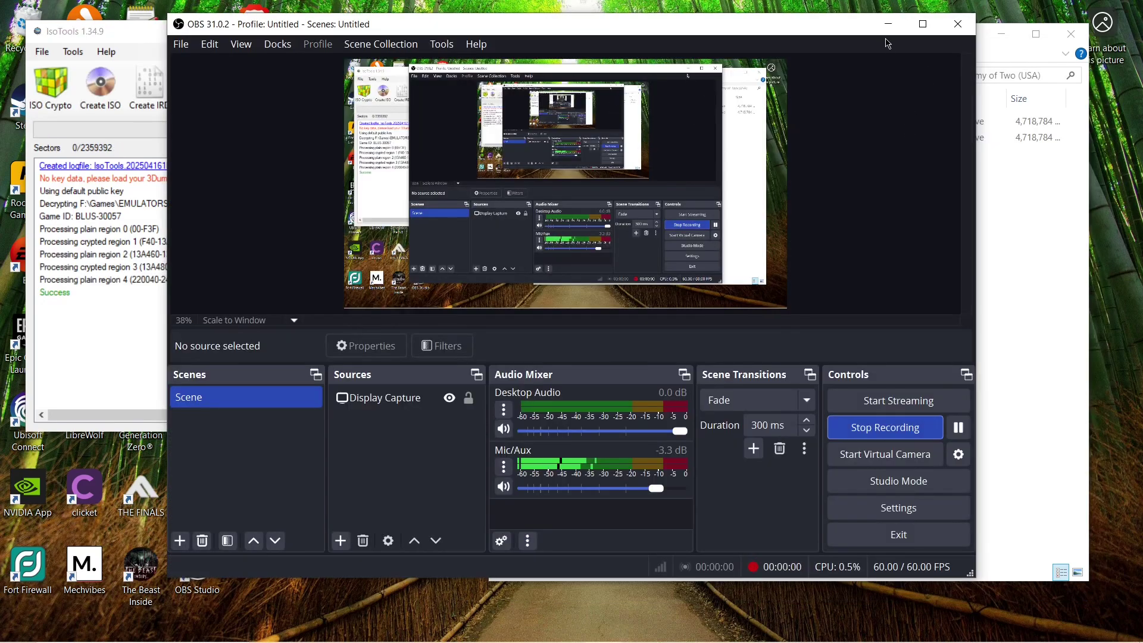
{"action": "left_click", "coordinate": [888, 24]}
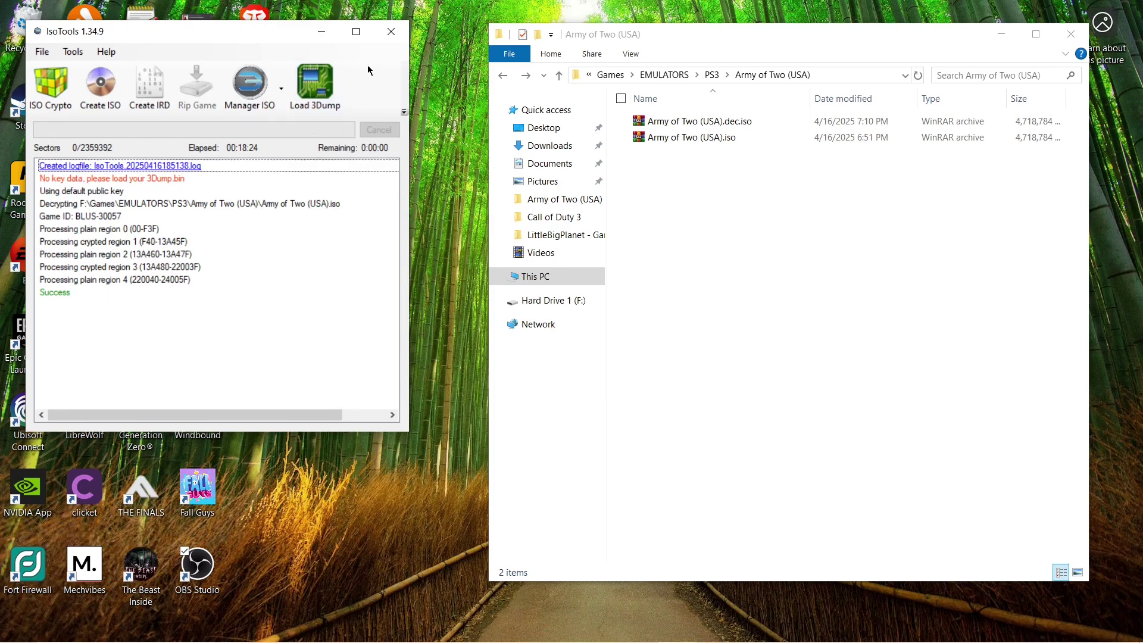
- Close IsoTools and extract Army of Two (USA).dec.iso into its own Army of Two (USA).dec folder
{"action": "left_click", "coordinate": [391, 33]}
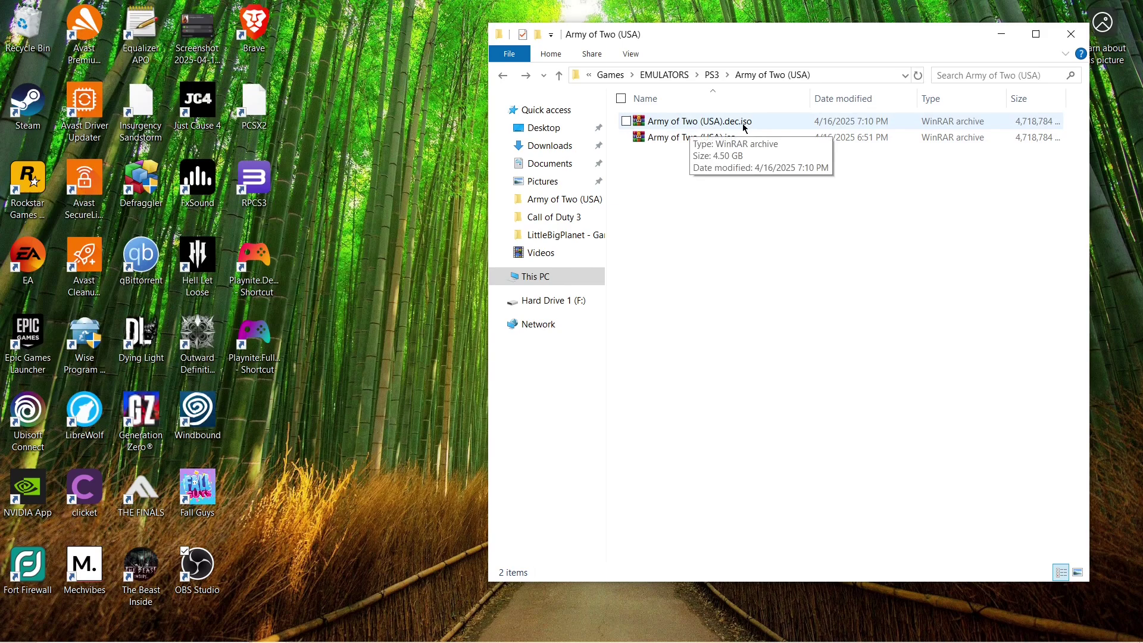
{"action": "left_click", "coordinate": [715, 125]}
{"action": "right_click", "coordinate": [724, 124]}
{"action": "left_click", "coordinate": [713, 125]}
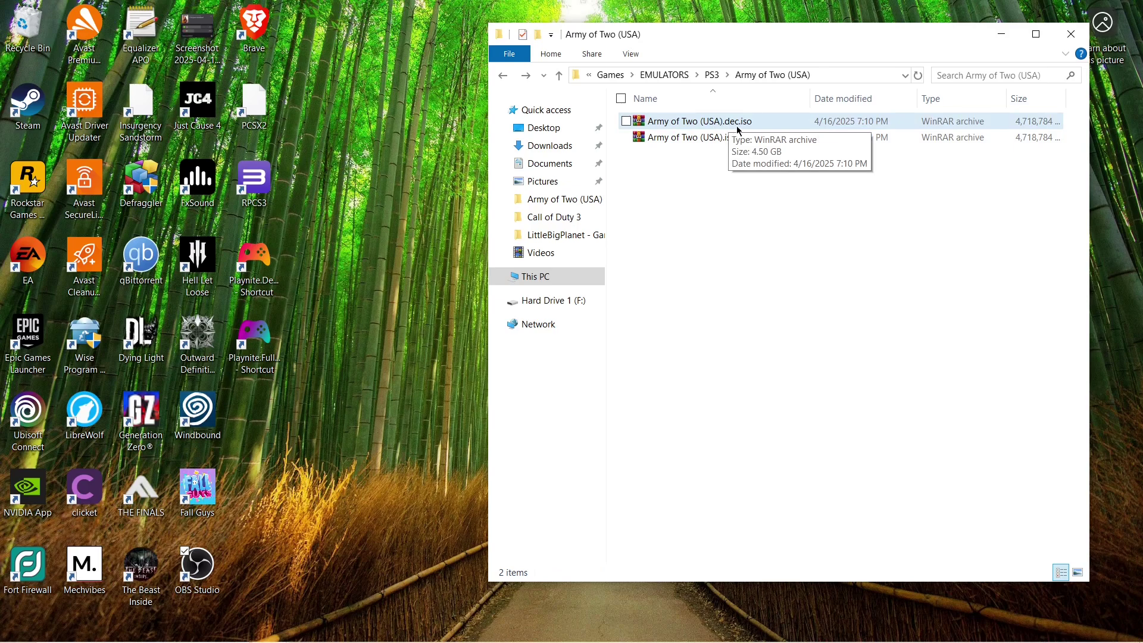
{"action": "right_click", "coordinate": [747, 125]}
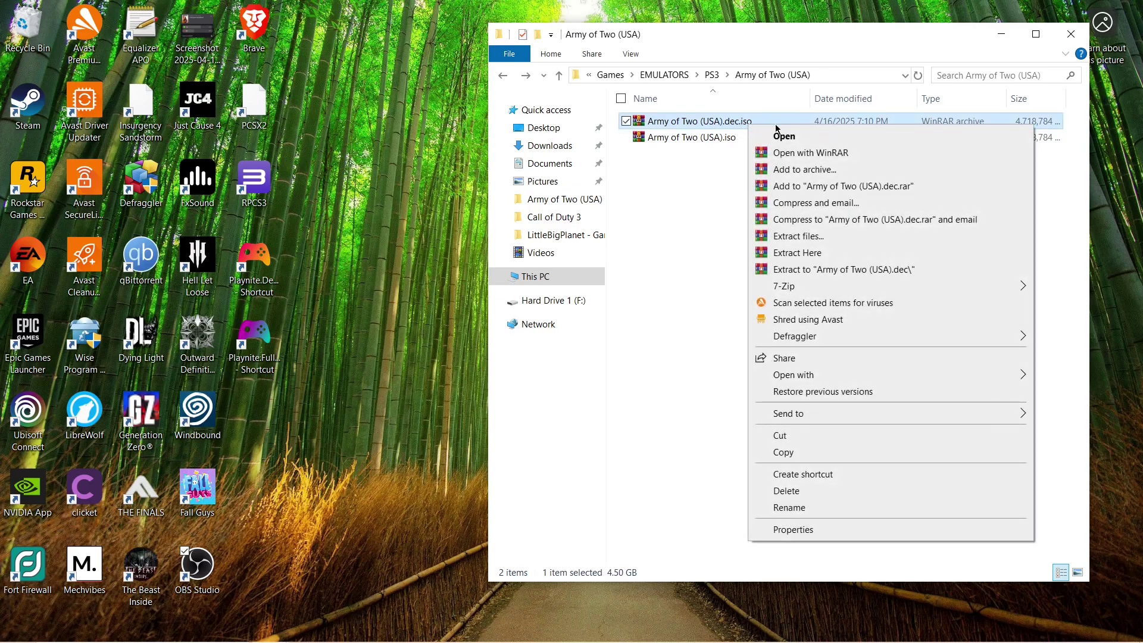
{"action": "left_click", "coordinate": [796, 271]}
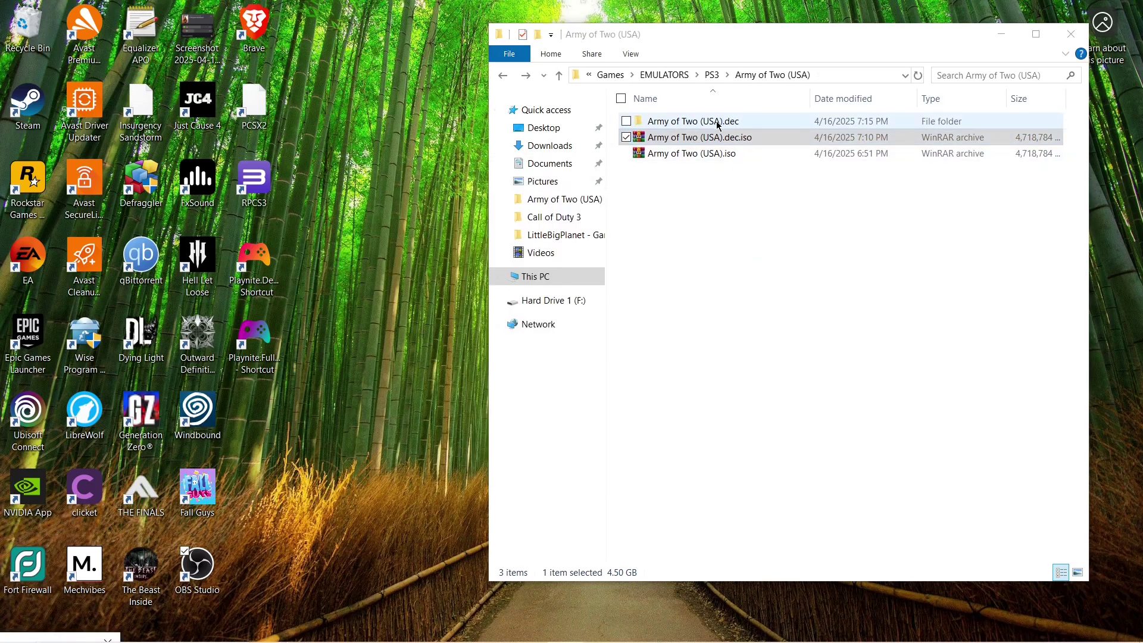
- Delete the two Army of Two ISO files and check the contents of the extracted Army of Two (USA).dec folder
{"action": "left_click_drag", "start_coordinate": [721, 177], "coordinate": [710, 151]}
{"action": "key", "text": "Delete"}
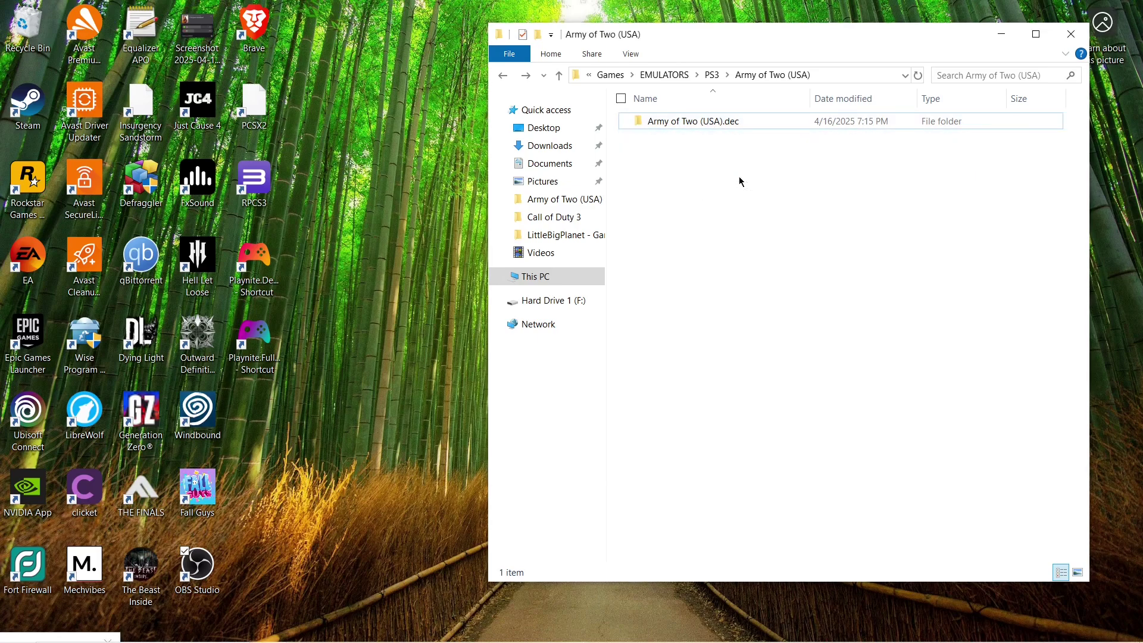
{"action": "double_click", "coordinate": [702, 124]}
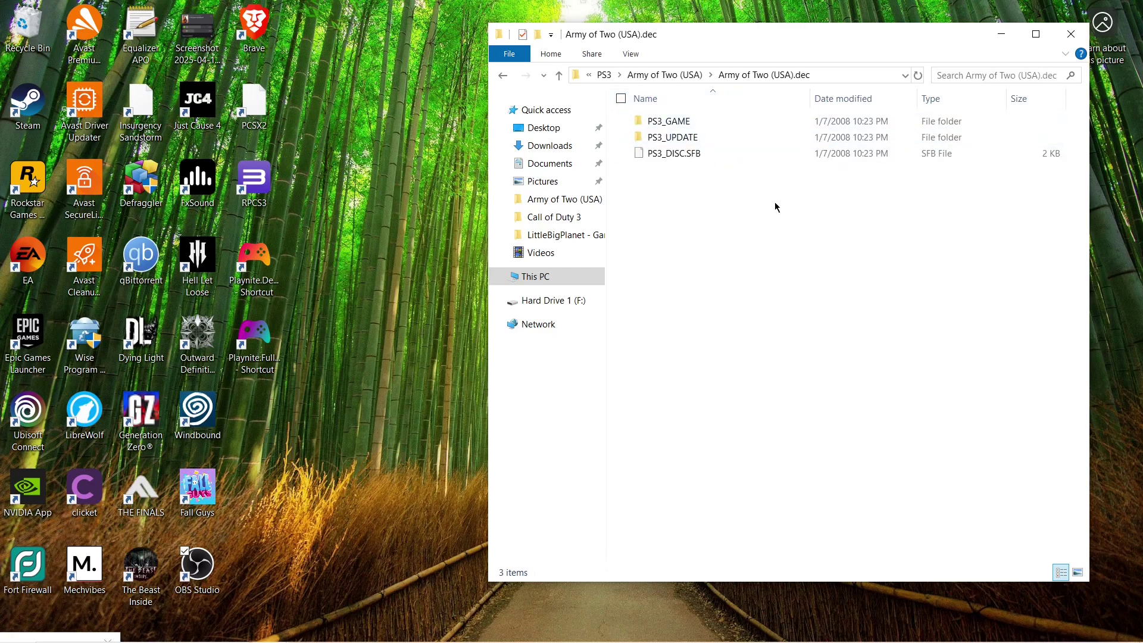
{"action": "key", "text": "BackSpace"}
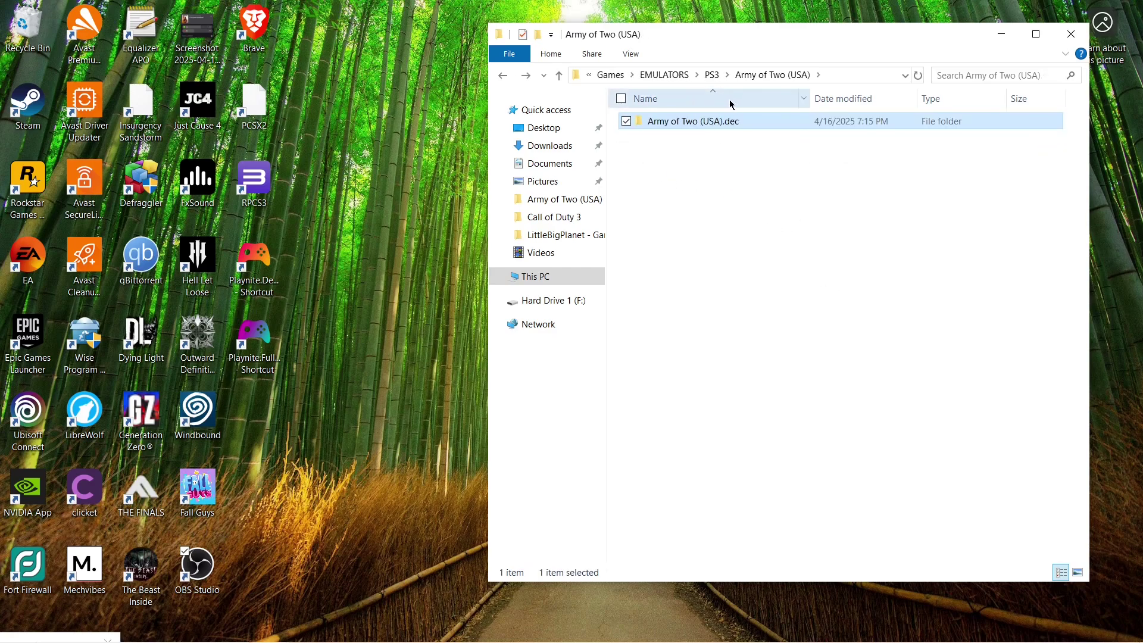
- Move the Army of Two (USA).dec folder up into PS3 and delete the emptied Army of Two (USA) folder
{"action": "left_click_drag", "start_coordinate": [687, 121], "coordinate": [710, 76]}
{"action": "left_click", "coordinate": [714, 75]}
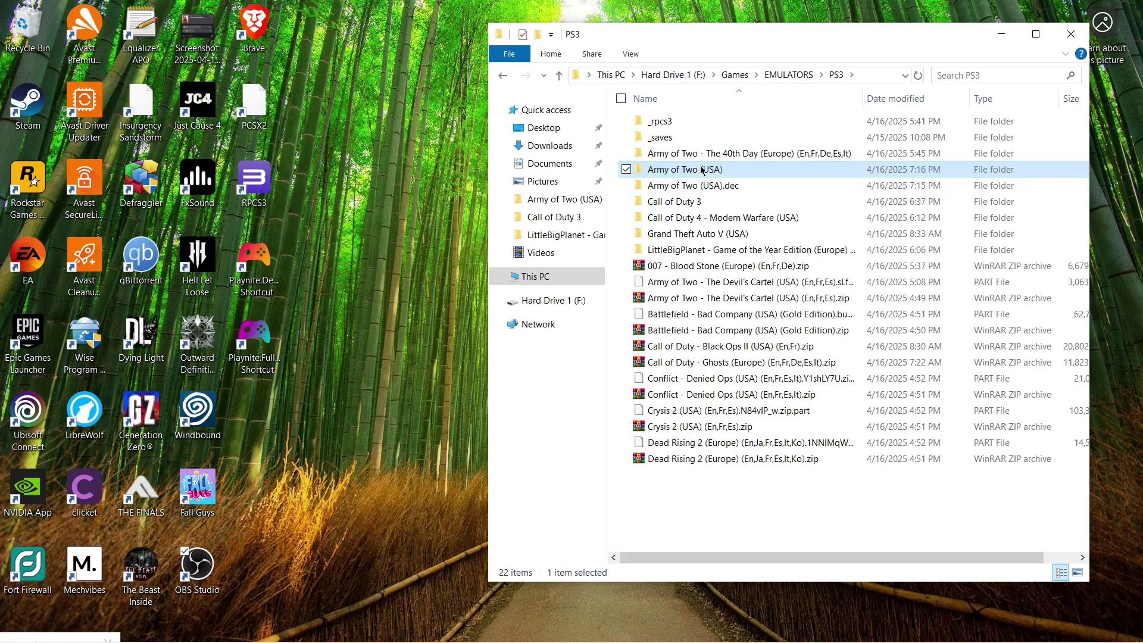
{"action": "mouse_move", "coordinate": [702, 170]}
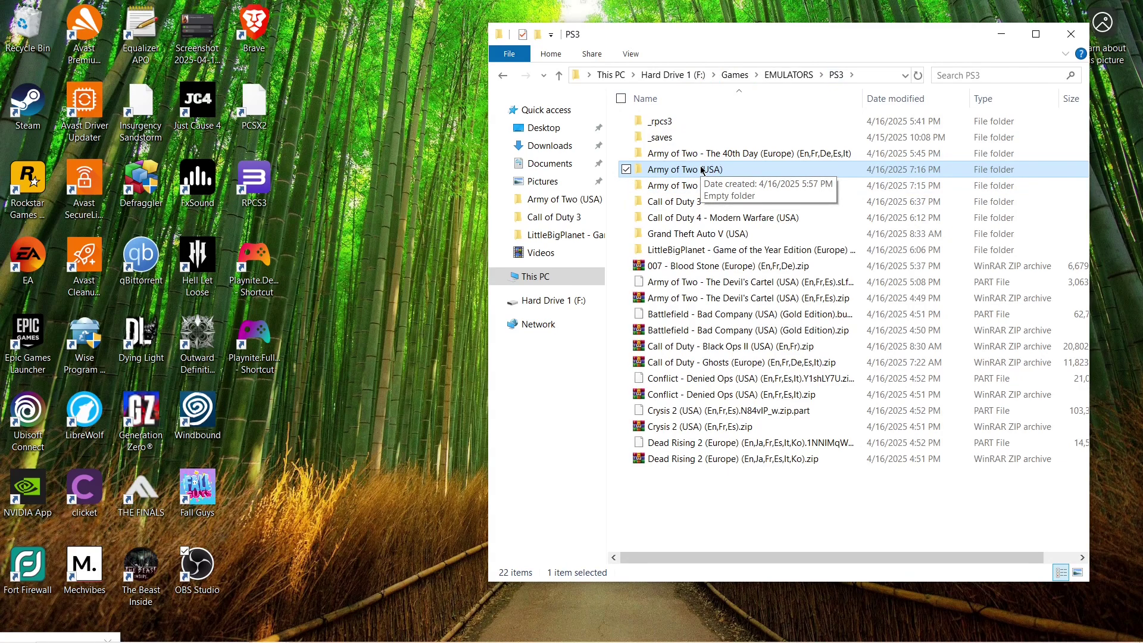
{"action": "key", "text": "Delete"}
{"action": "left_click", "coordinate": [732, 174]}
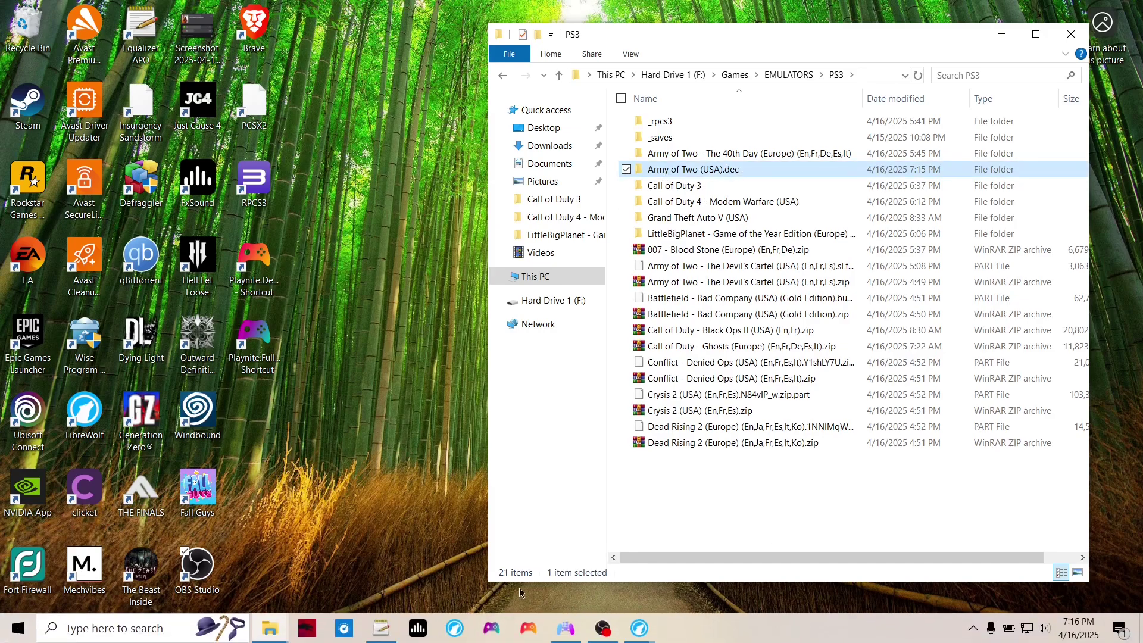
- Launch RPCS3 and add the game folder PS3\Army of Two (USA).dec, without creating shortcuts or precompiling caches
{"action": "left_click", "coordinate": [252, 198]}
{"action": "double_click", "coordinate": [251, 198]}
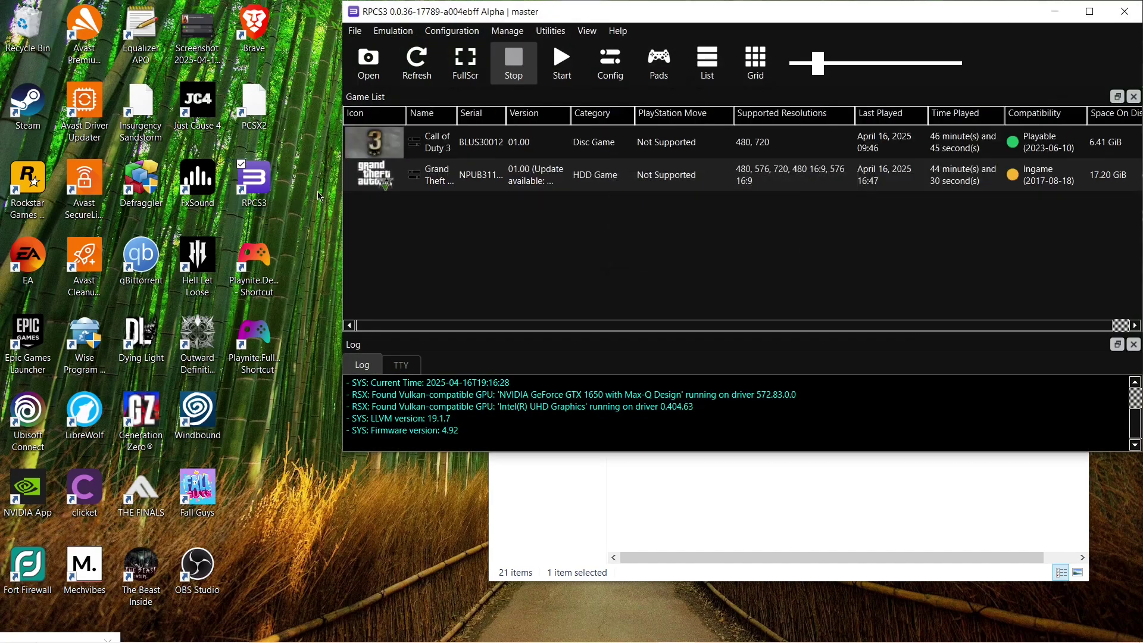
{"action": "left_click", "coordinate": [358, 36]}
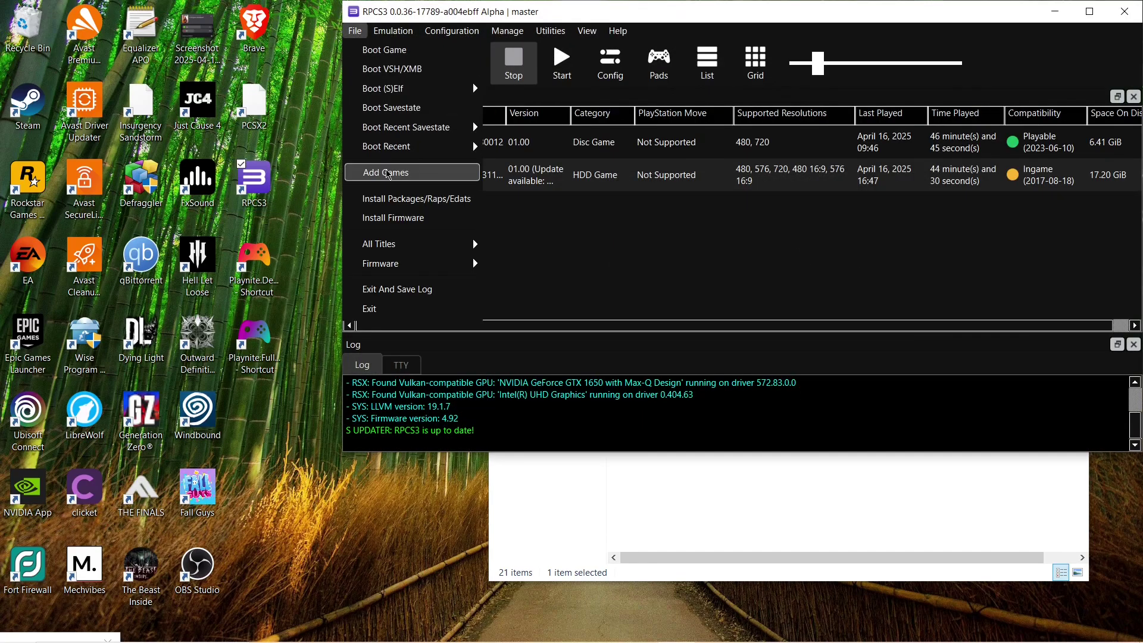
{"action": "left_click", "coordinate": [405, 172]}
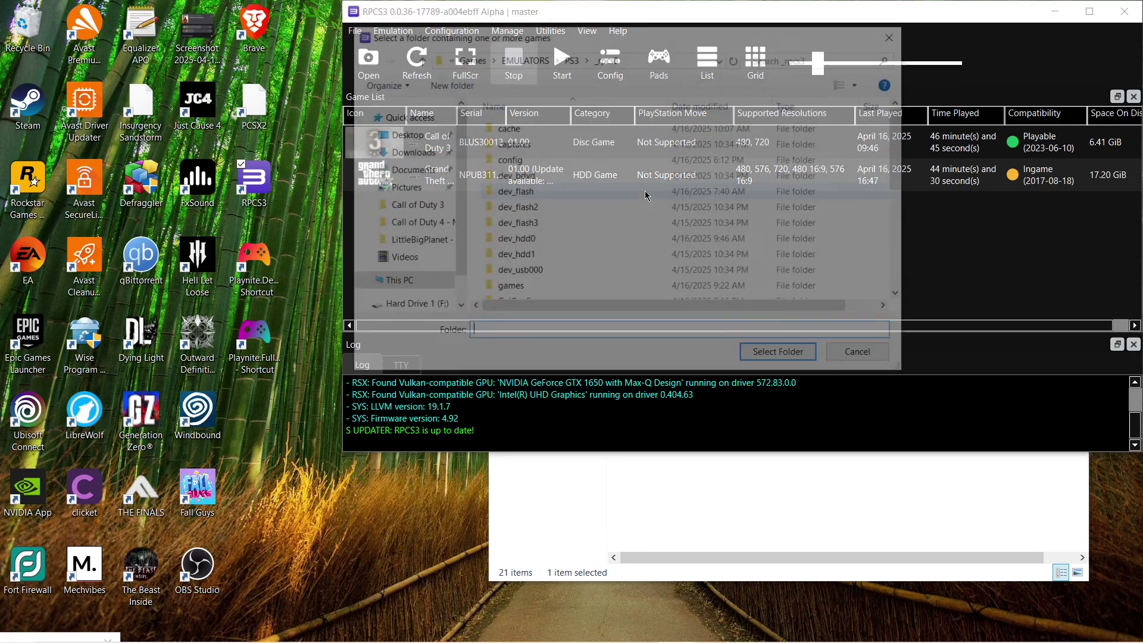
{"action": "left_click", "coordinate": [565, 57]}
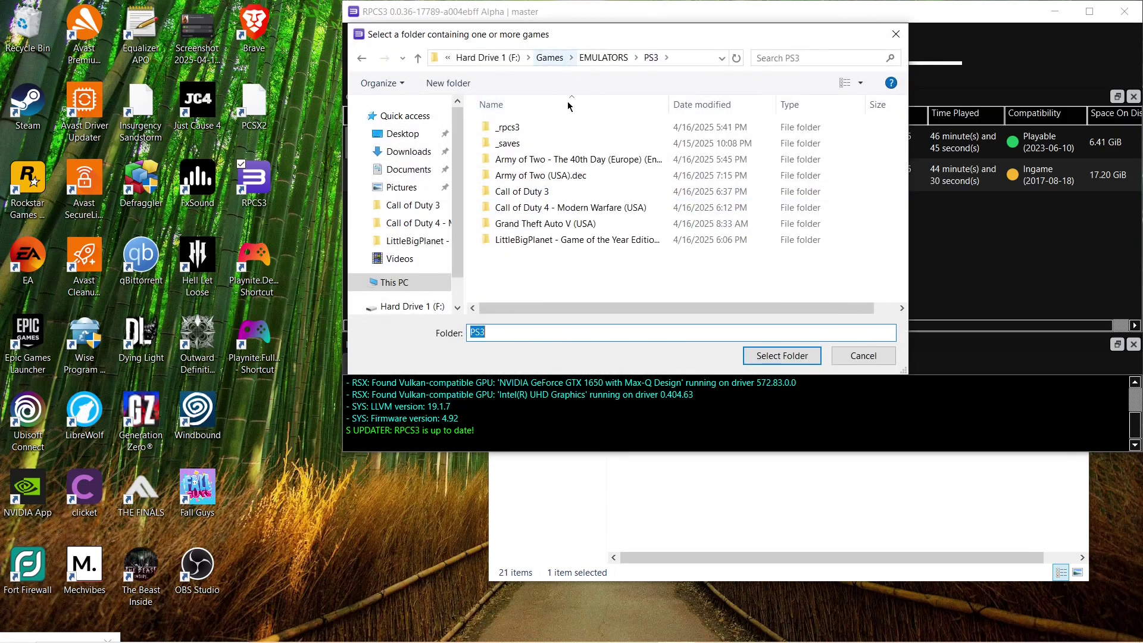
{"action": "double_click", "coordinate": [577, 180]}
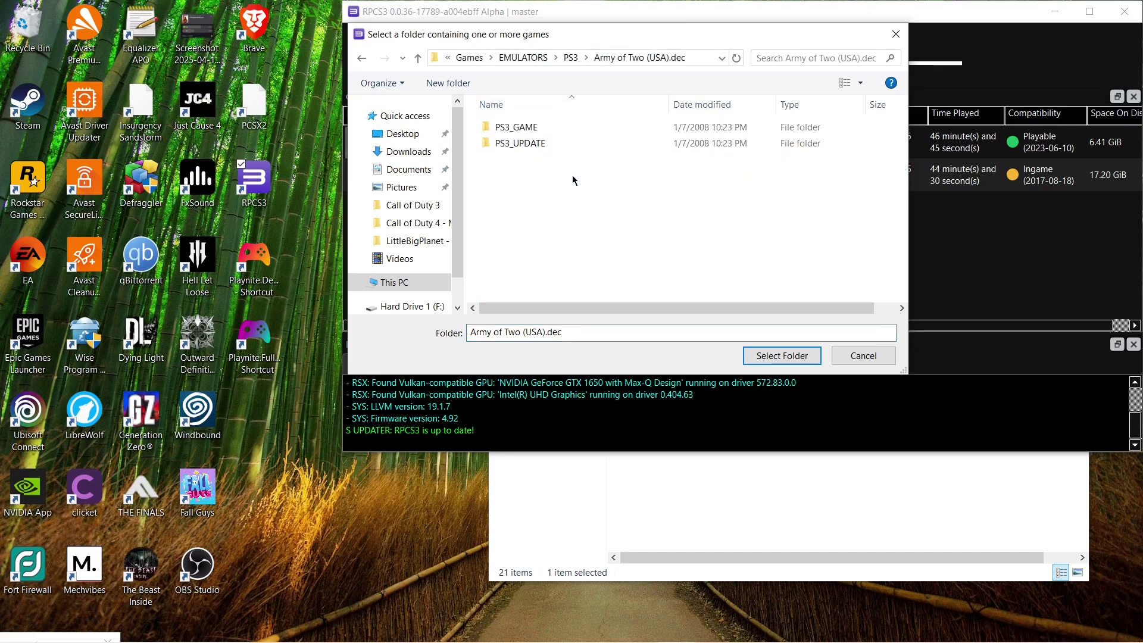
{"action": "left_click", "coordinate": [782, 356]}
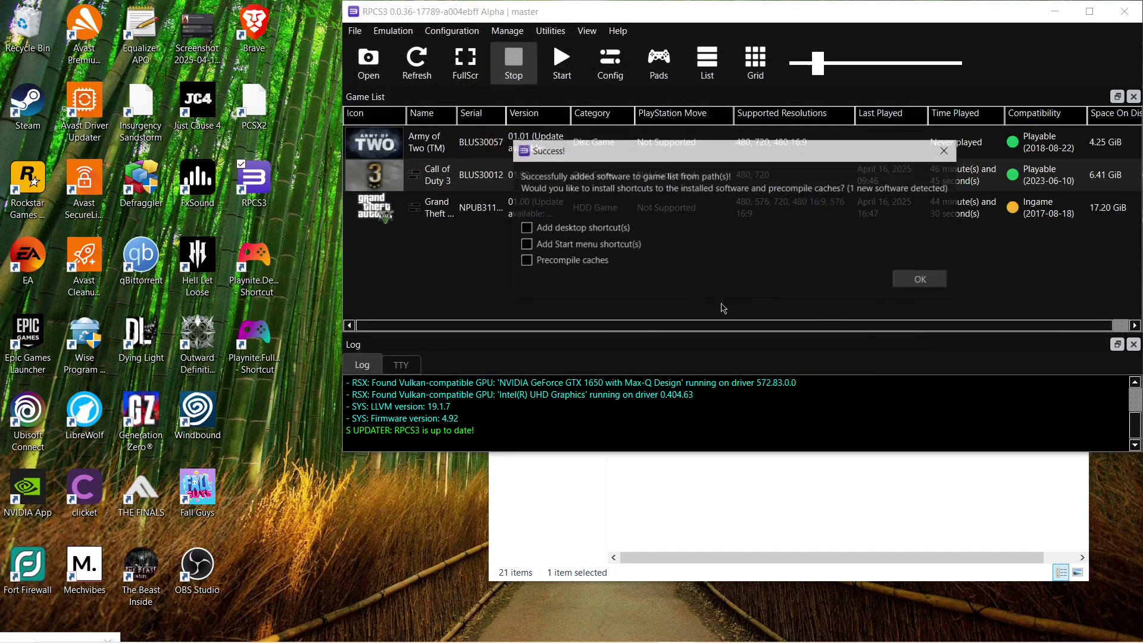
{"action": "left_click", "coordinate": [912, 285]}
- Boot Army of Two (TM) from the RPCS3 game list and maximize the game window
{"action": "left_click", "coordinate": [441, 145]}
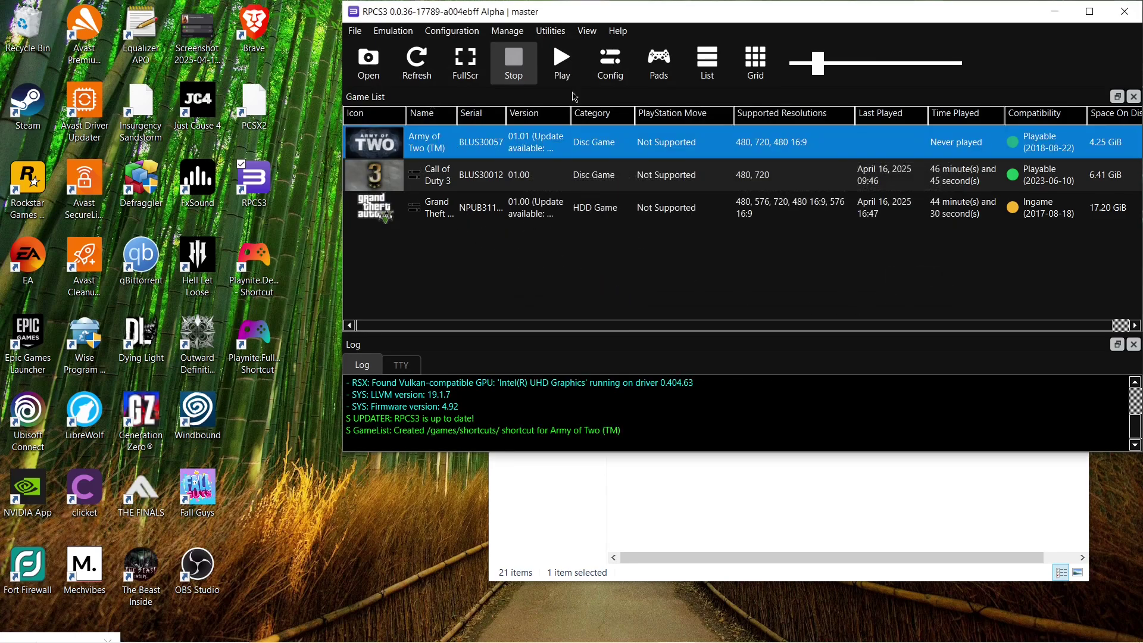
{"action": "key", "text": "Return"}
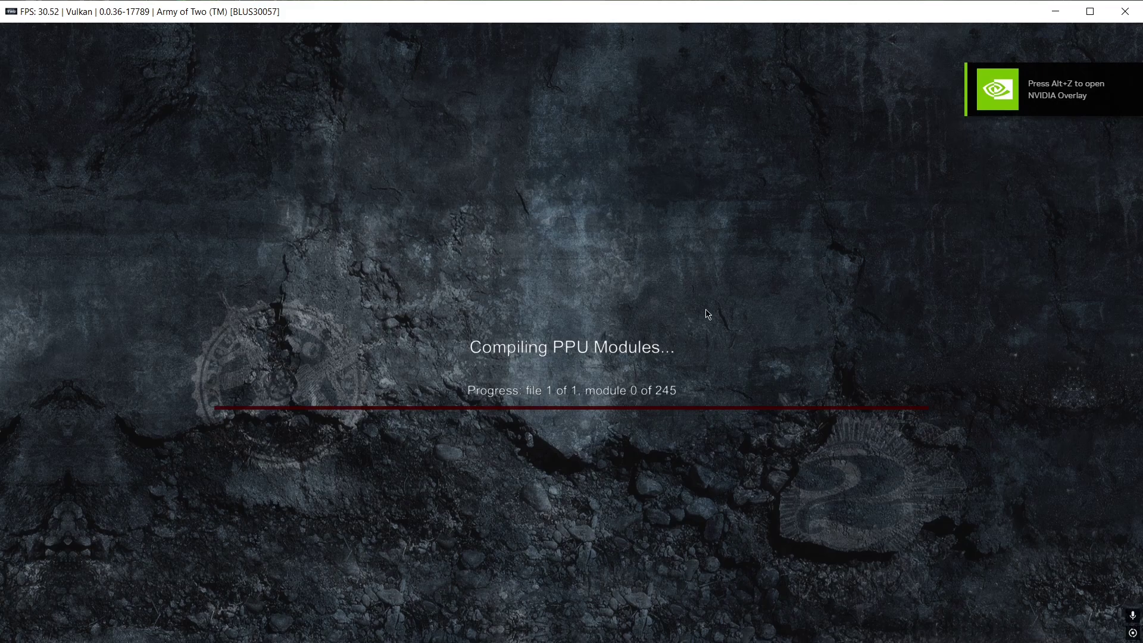
{"action": "left_click", "coordinate": [1089, 12]}
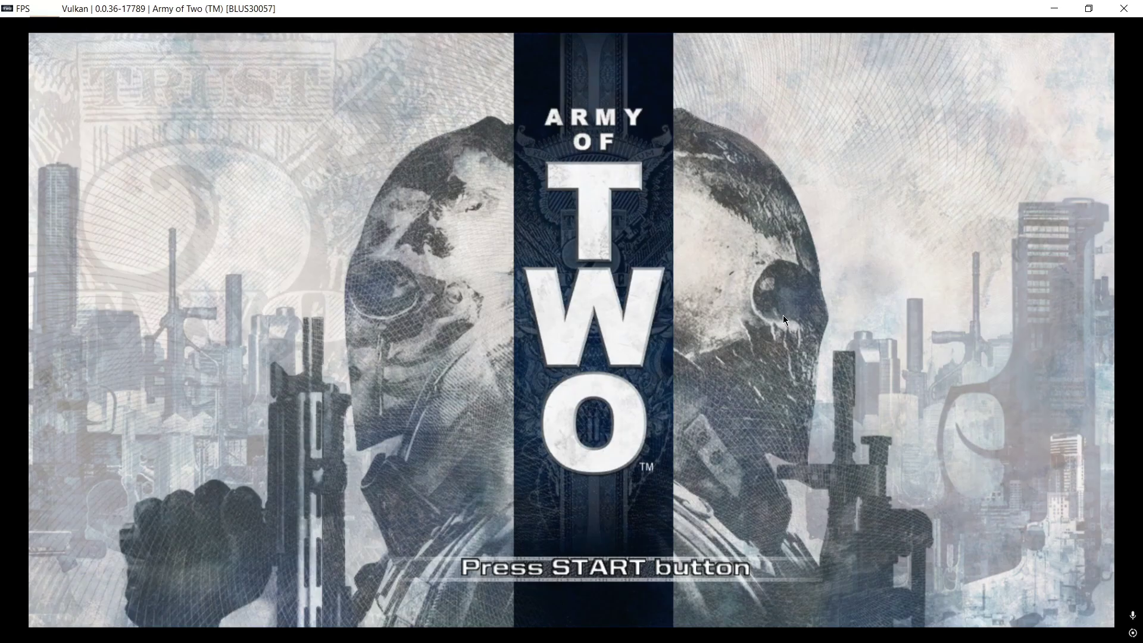
- Start the game from the title screen, lower the system volume to 42 and choose to create a new player profile
{"action": "key", "text": "Return"}
{"action": "key", "text": "x"}
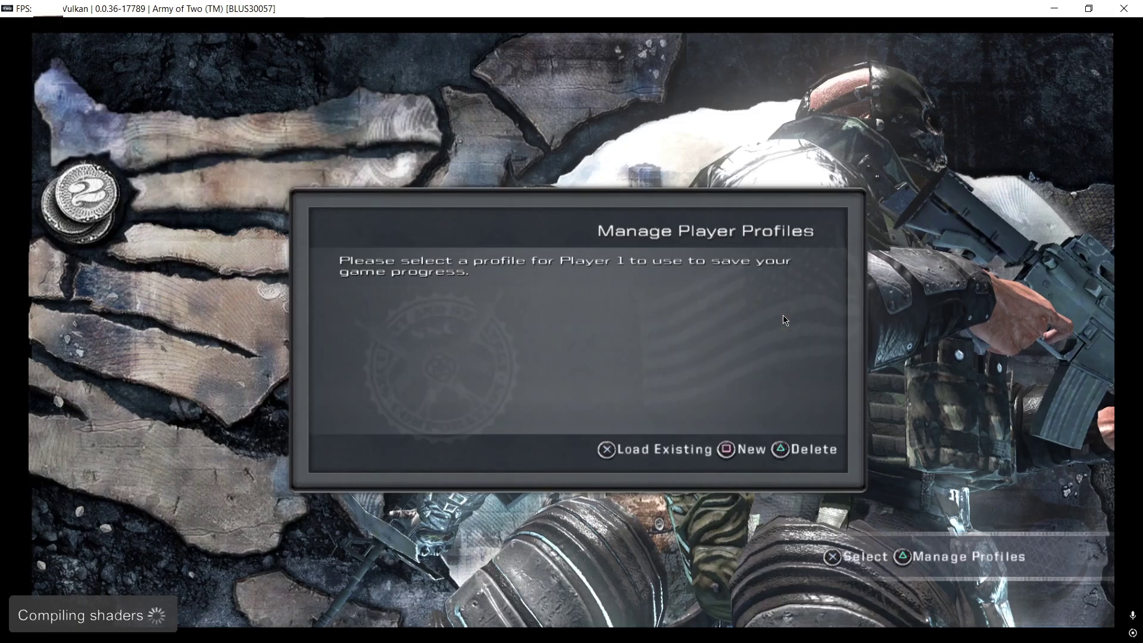
{"action": "key", "text": "XF86AudioLowerVolume"}
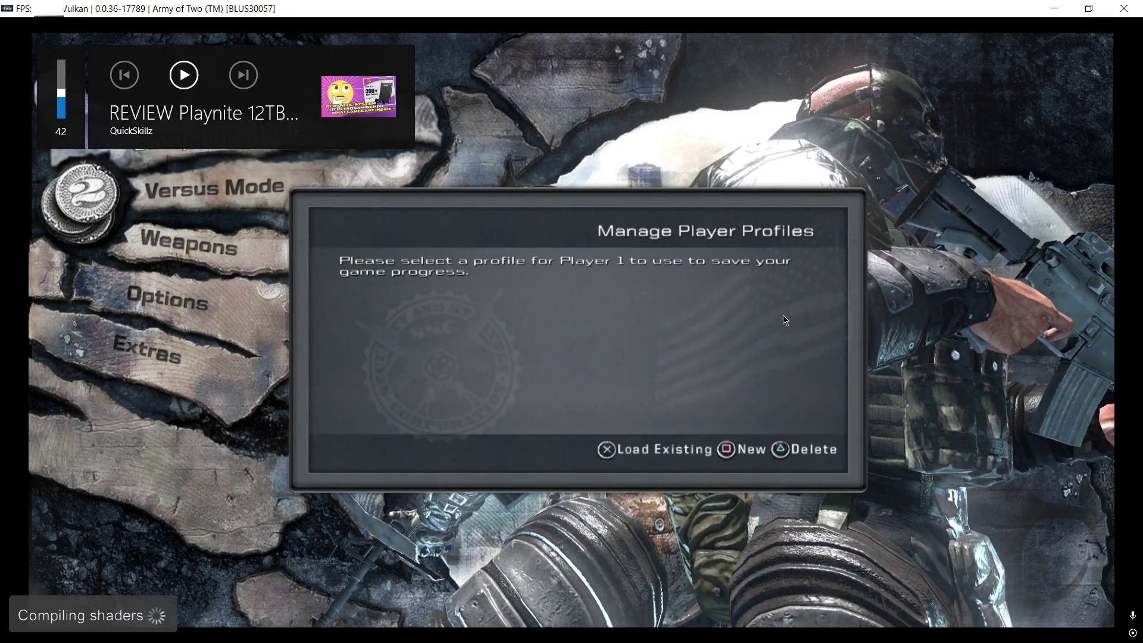
{"action": "key", "text": "x"}
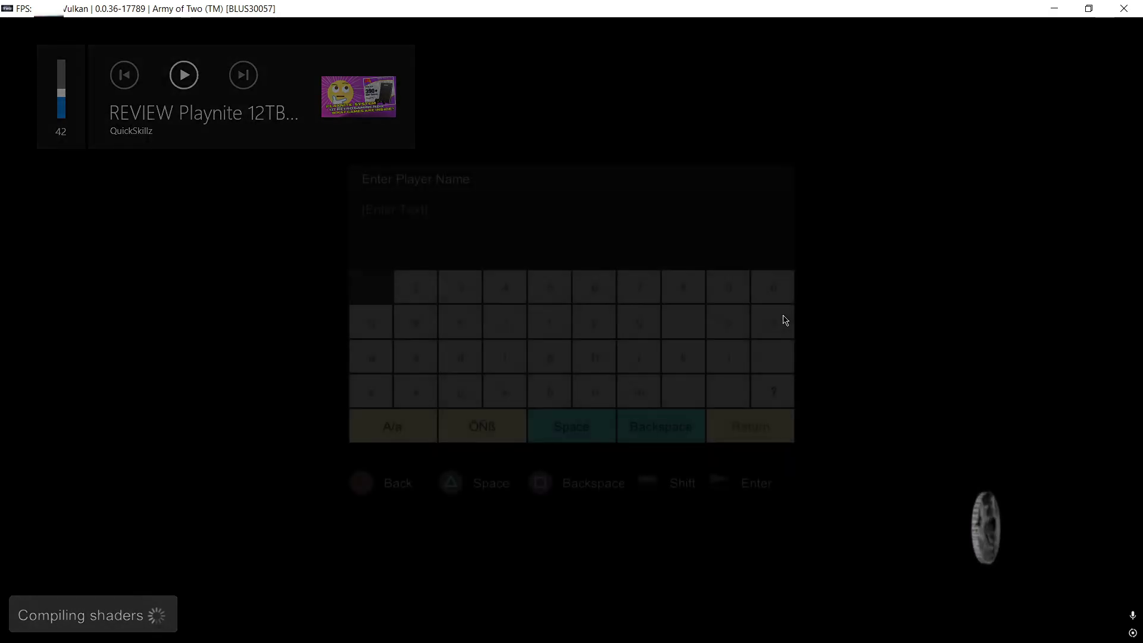
- Enter l0l as the player name on the on-screen keyboard and confirm it
{"action": "key", "text": "Down"}
{"action": "key", "text": "Right"}
{"action": "key", "text": "Right"}
{"action": "key", "text": "Right"}
{"action": "key", "text": "Right"}
{"action": "key", "text": "Right"}
{"action": "key", "text": "Right"}
{"action": "key", "text": "Right"}
{"action": "key", "text": "Right"}
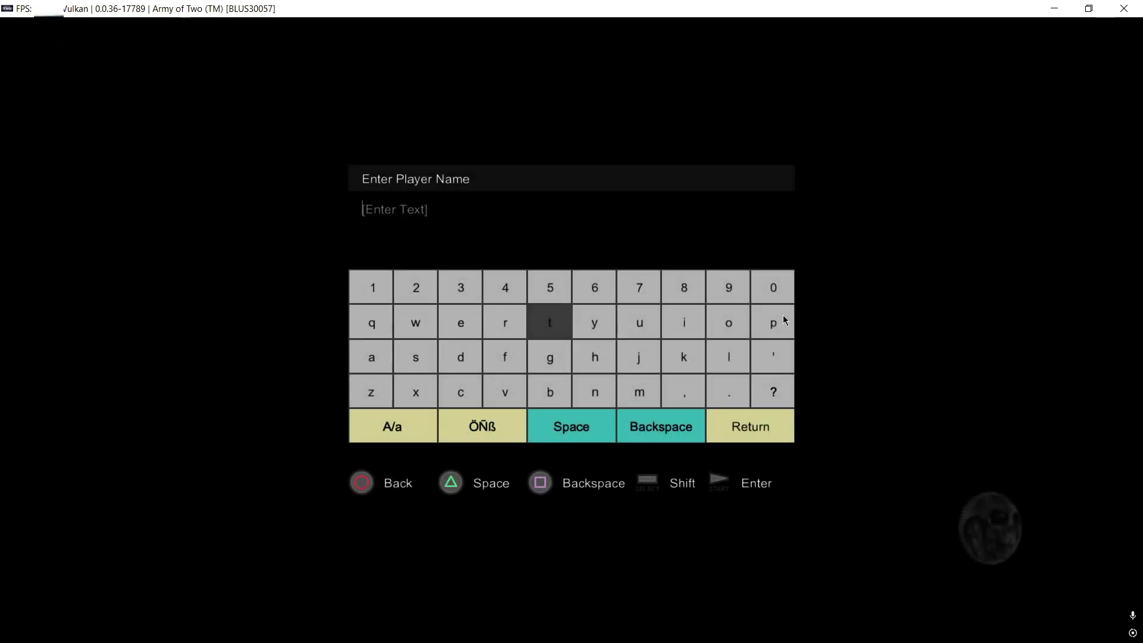
{"action": "key", "text": "Down"}
{"action": "key", "text": "Up"}
{"action": "key", "text": "Up"}
{"action": "key", "text": "Right"}
{"action": "key", "text": "x"}
{"action": "key", "text": "Down"}
{"action": "key", "text": "Down"}
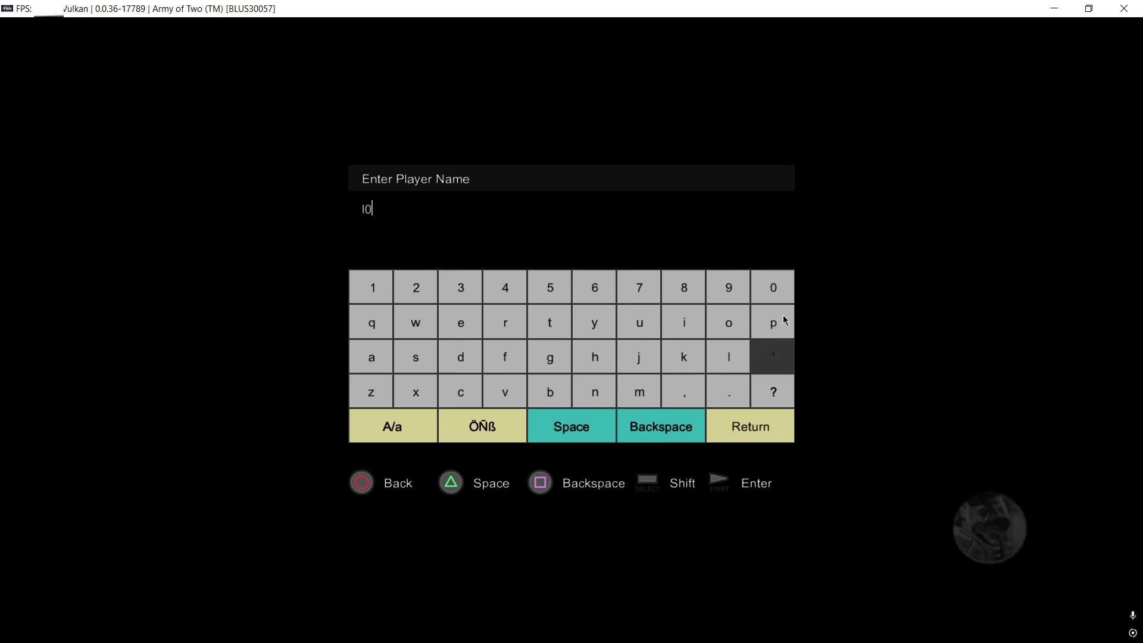
{"action": "key", "text": "Left"}
{"action": "key", "text": "x"}
{"action": "key", "text": "Down"}
{"action": "key", "text": "Down"}
{"action": "key", "text": "Left"}
{"action": "key", "text": "Left"}
{"action": "key", "text": "Left"}
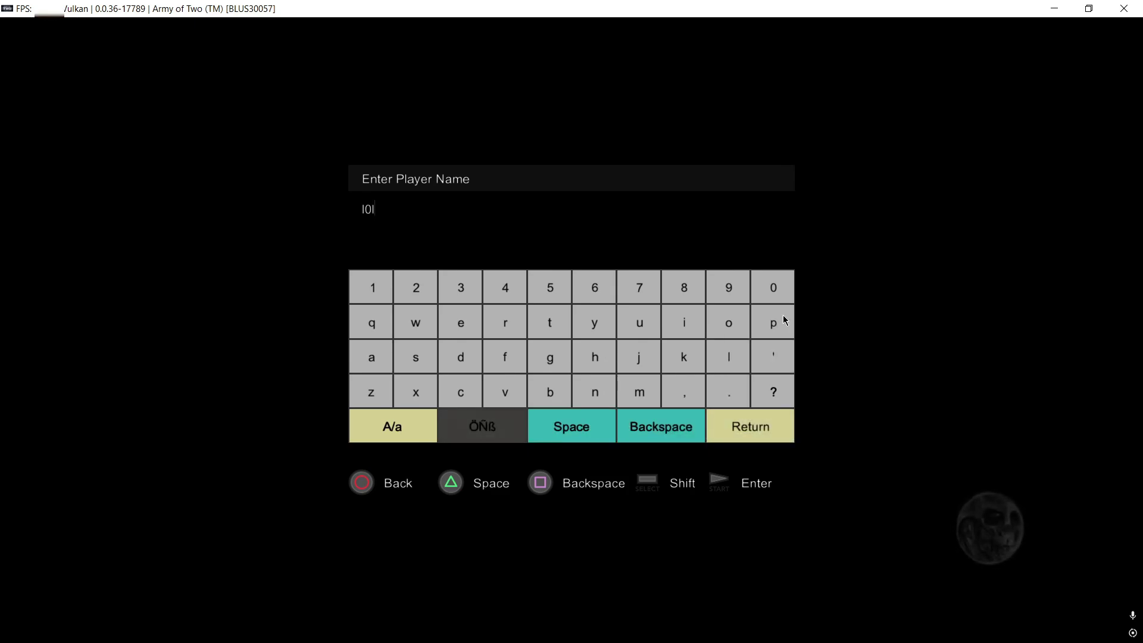
{"action": "key", "text": "Right"}
{"action": "key", "text": "Right"}
{"action": "key", "text": "Right"}
{"action": "key", "text": "x"}
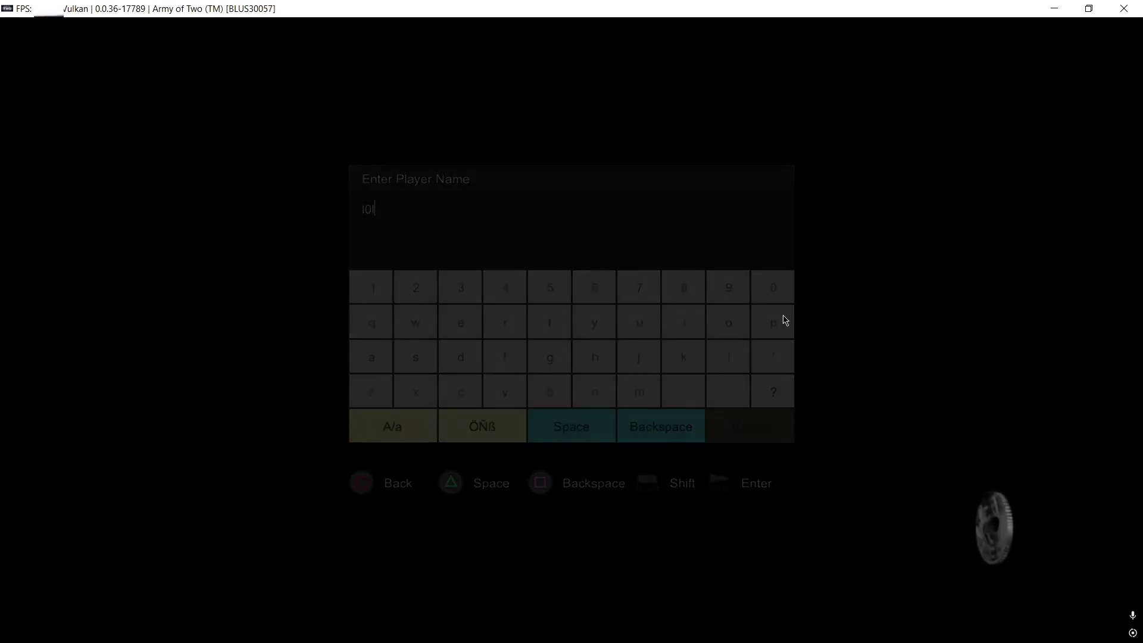
- Decline automatic connection to EA Online and browse the game's main menu entries
{"action": "key", "text": "x"}
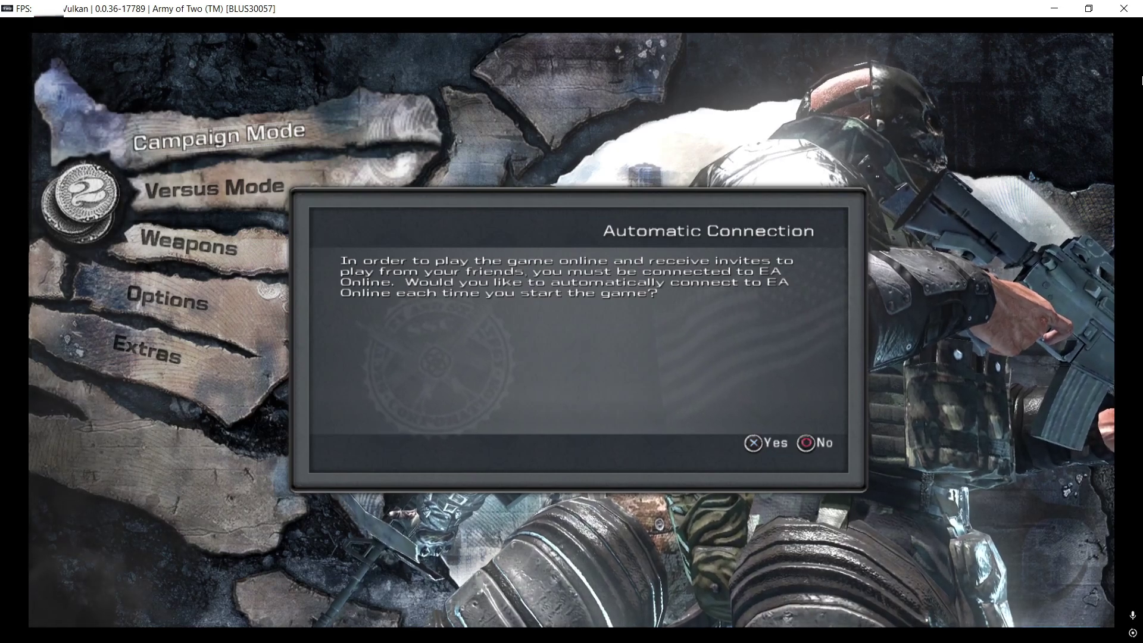
{"action": "key", "text": "c"}
{"action": "key", "text": "Down"}
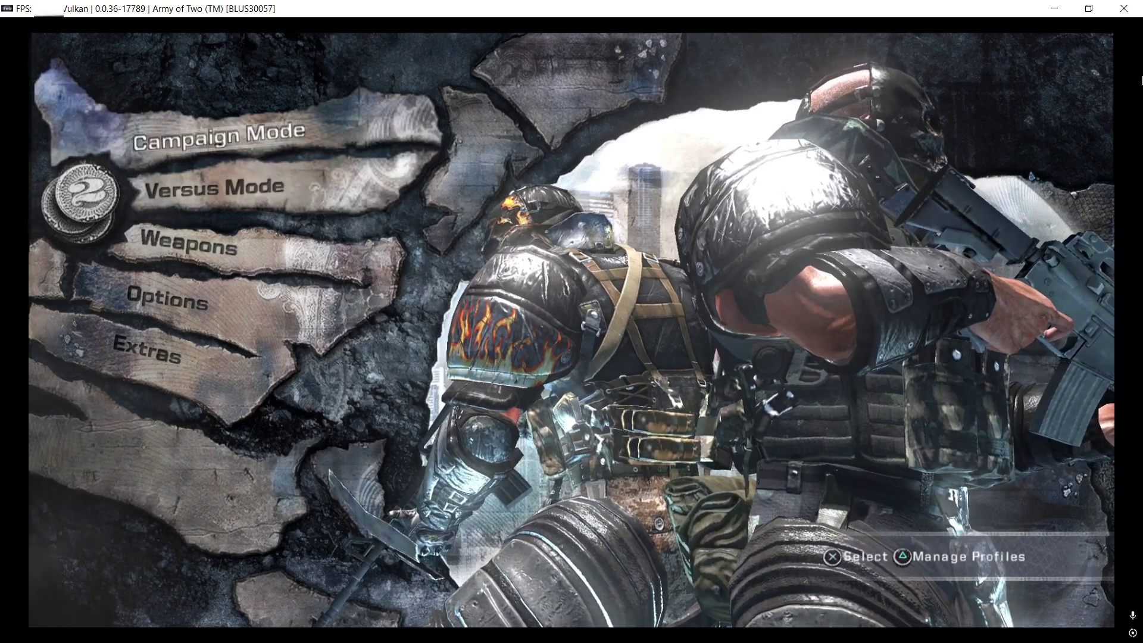
{"action": "key", "text": "Down"}
{"action": "key", "text": "Down"}
{"action": "key", "text": "Down"}
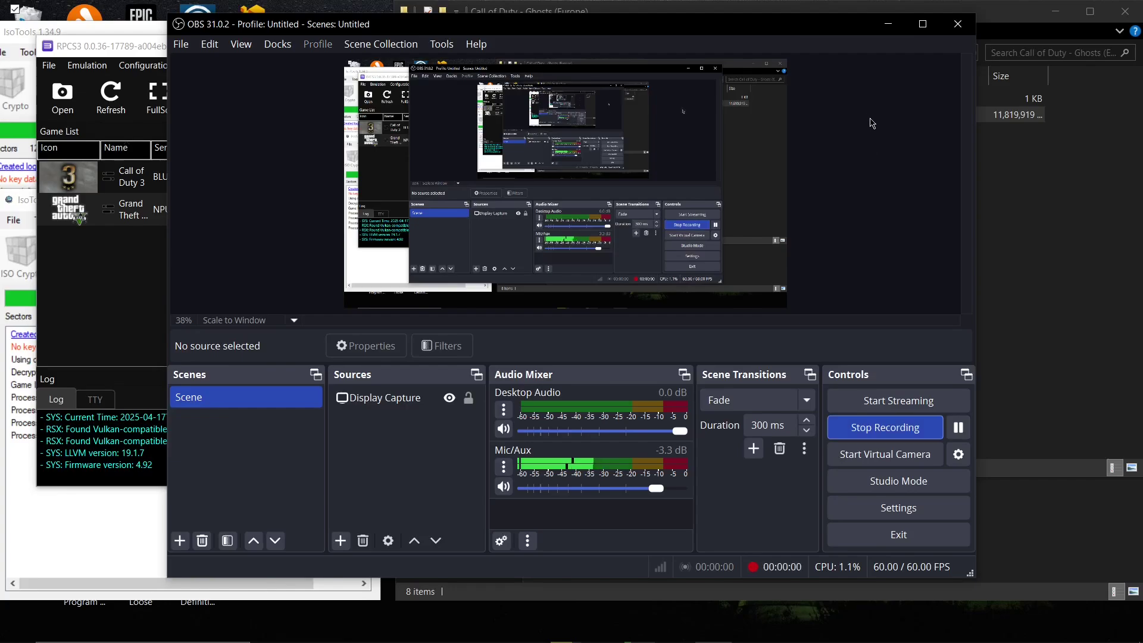
- Minimize OBS, widen the Name column in the Call of Duty - Ghosts (Europe) folder and install its PKG file in RPCS3
{"action": "left_click", "coordinate": [892, 22]}
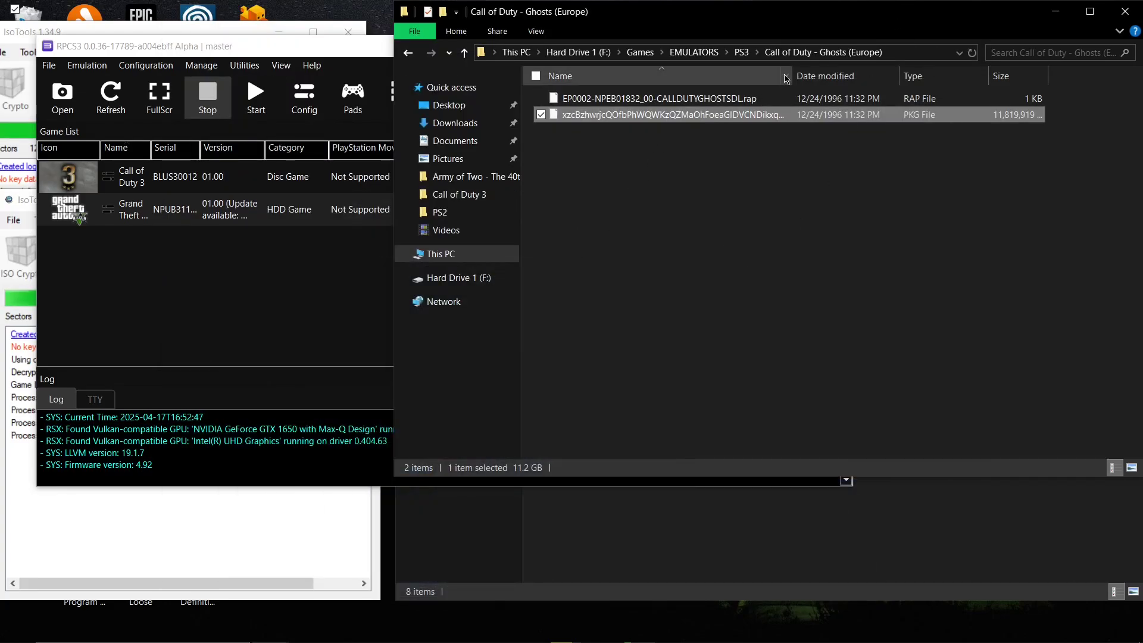
{"action": "left_click_drag", "start_coordinate": [801, 76], "coordinate": [1128, 77]}
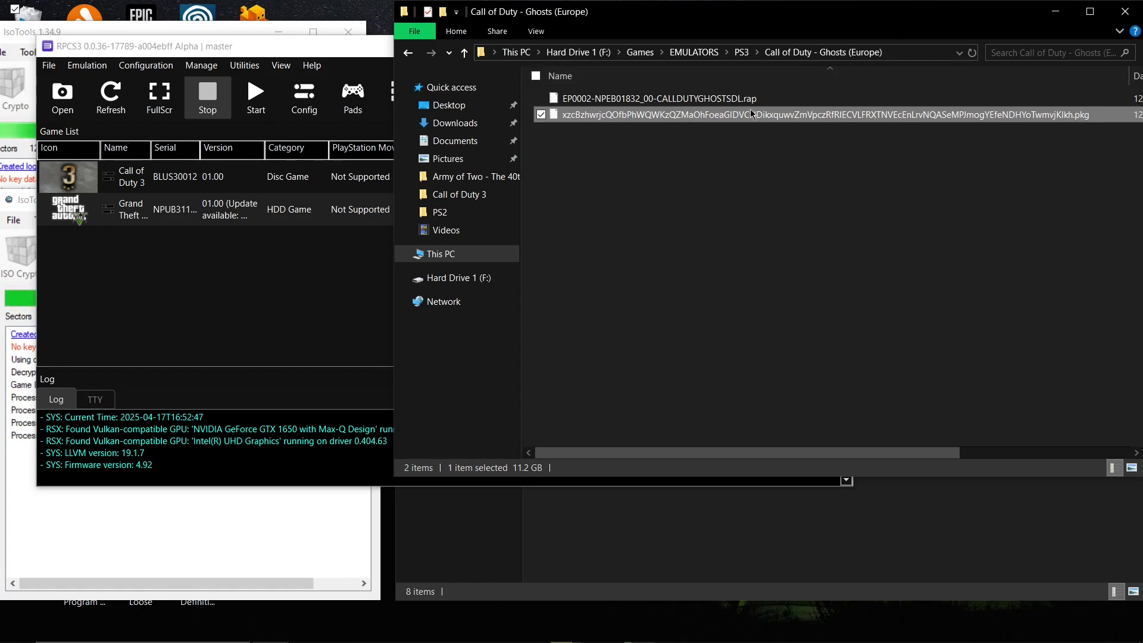
{"action": "left_click_drag", "start_coordinate": [612, 125], "coordinate": [287, 294]}
{"action": "left_click", "coordinate": [299, 301]}
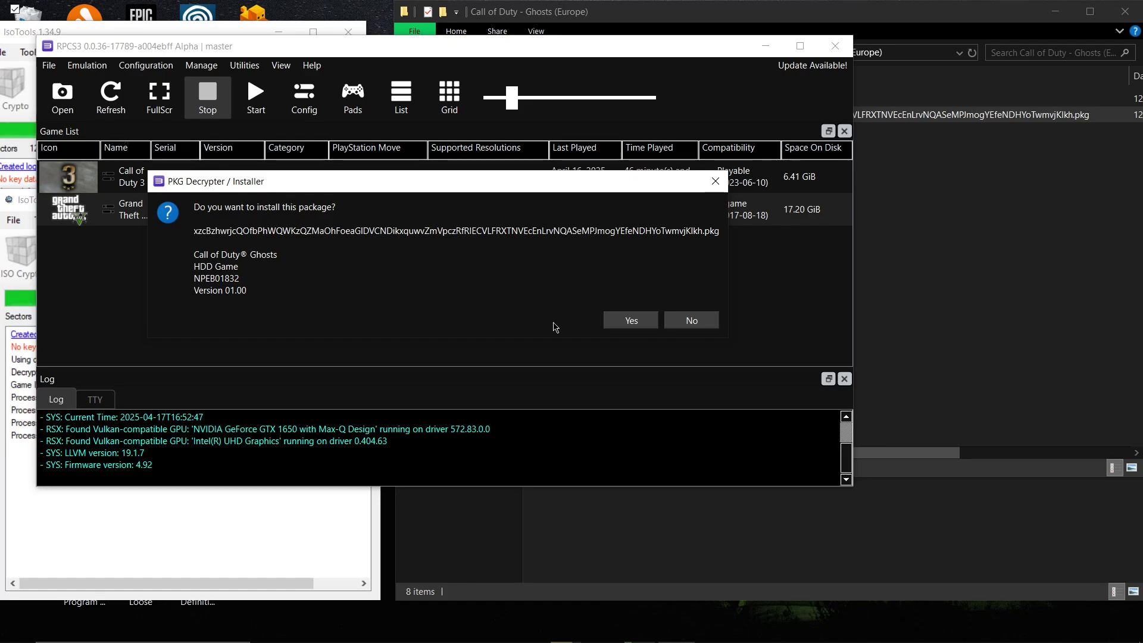
{"action": "left_click", "coordinate": [623, 323]}
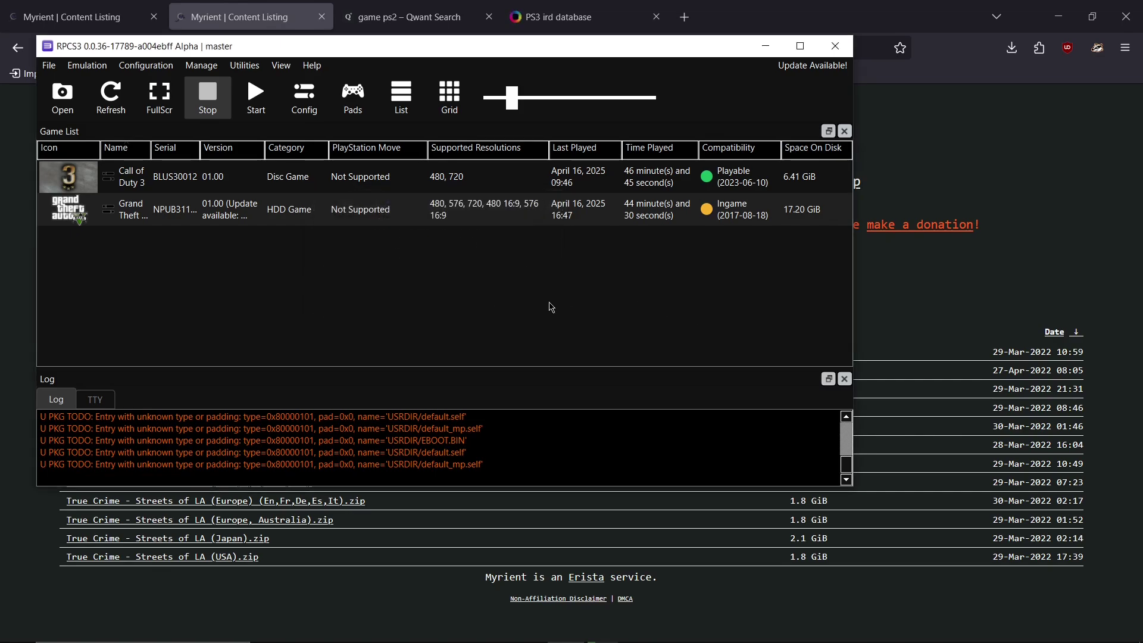
{"action": "key", "text": "super"}
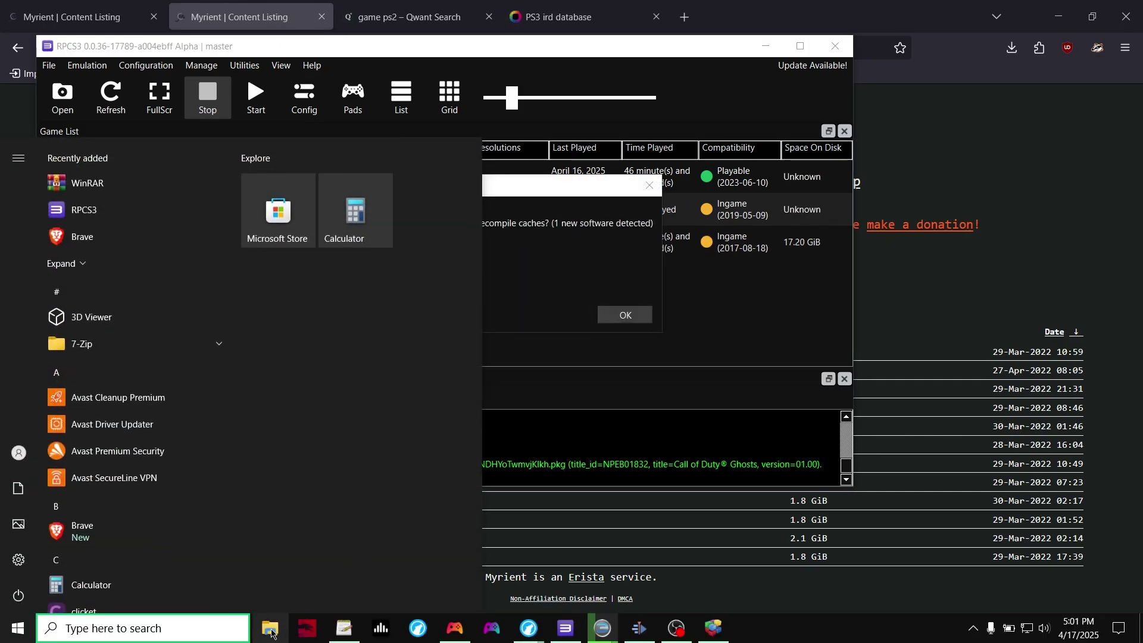
{"action": "left_click", "coordinate": [685, 331]}
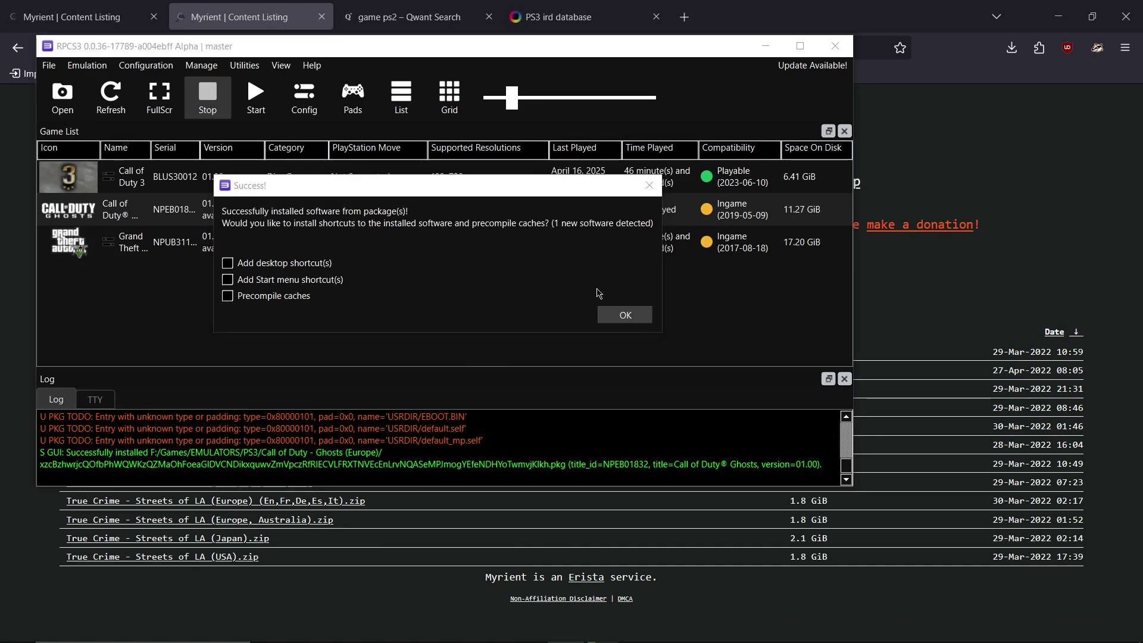
- Open the Call of Duty - Ghosts (Europe) folder in File Explorer, widen its Name column slightly and move the window clear of the installation dialog
{"action": "key", "text": "super+e"}
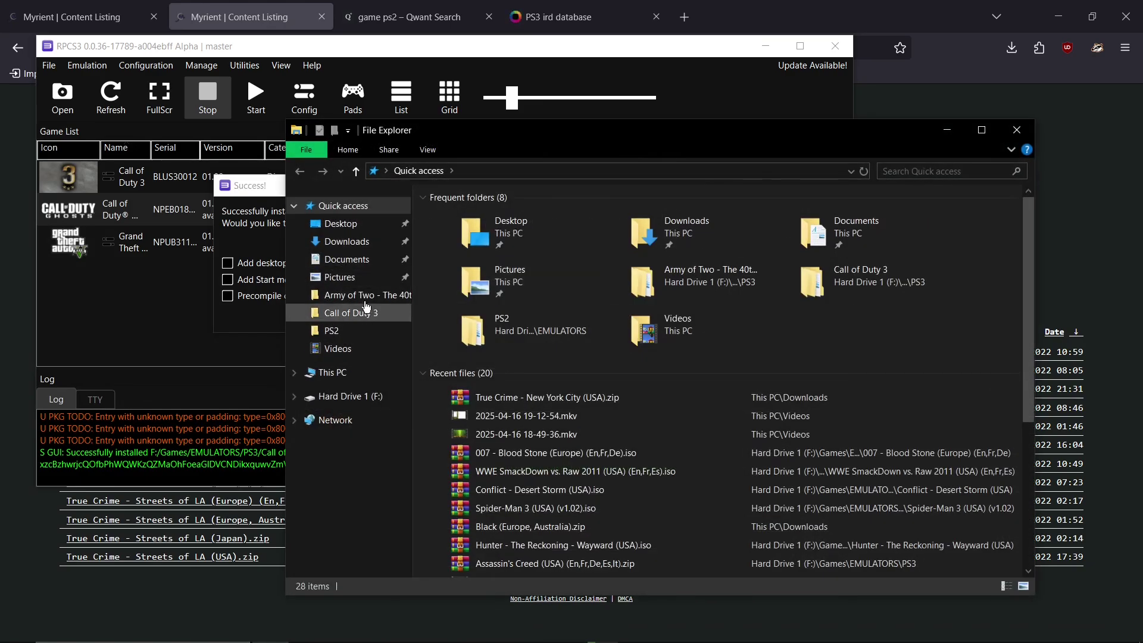
{"action": "left_click", "coordinate": [360, 296]}
{"action": "left_click", "coordinate": [652, 171]}
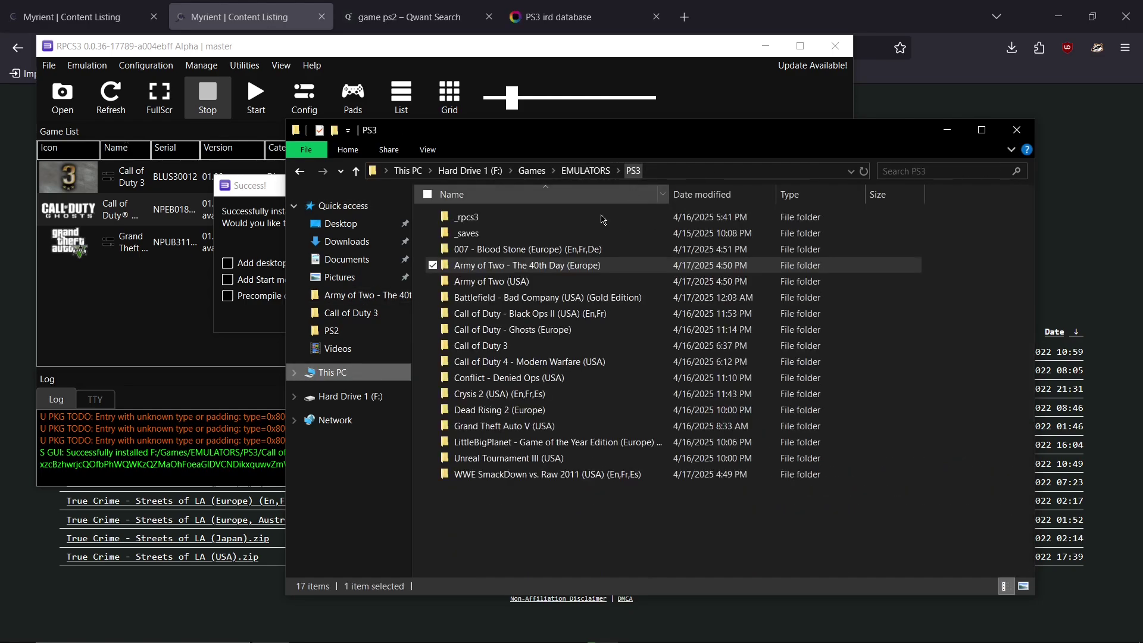
{"action": "double_click", "coordinate": [531, 336]}
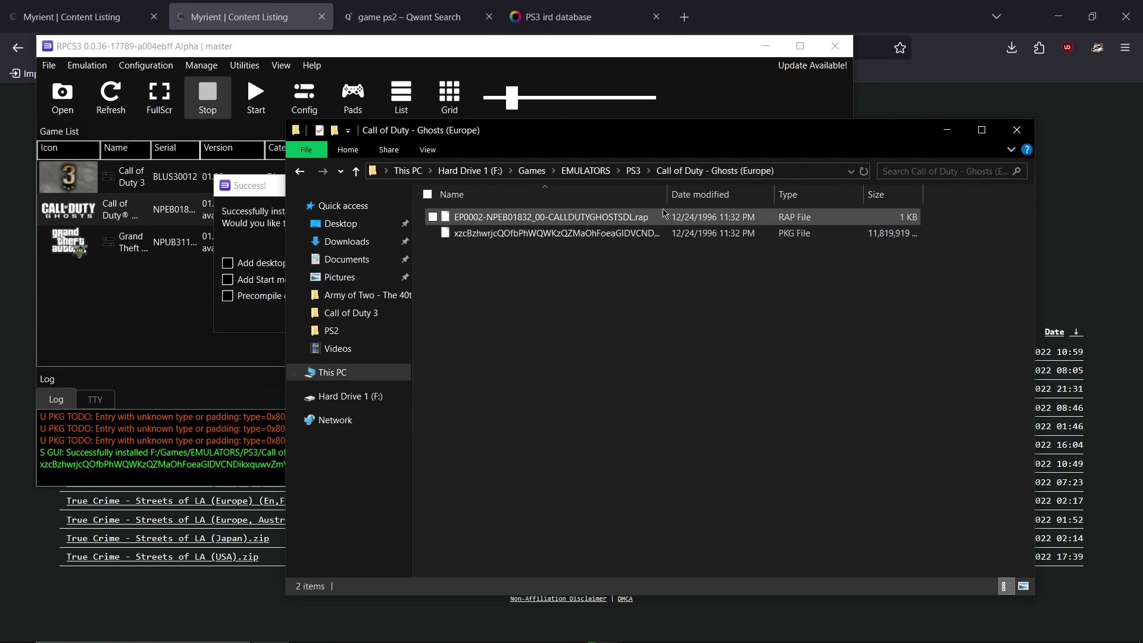
{"action": "mouse_move", "coordinate": [670, 198]}
{"action": "left_mouse_down"}
{"action": "mouse_move", "coordinate": [658, 203]}
{"action": "mouse_move", "coordinate": [958, 217]}
{"action": "mouse_move", "coordinate": [834, 212]}
{"action": "mouse_move", "coordinate": [902, 200]}
{"action": "mouse_move", "coordinate": [1018, 206]}
{"action": "mouse_move", "coordinate": [682, 201]}
{"action": "left_mouse_up"}
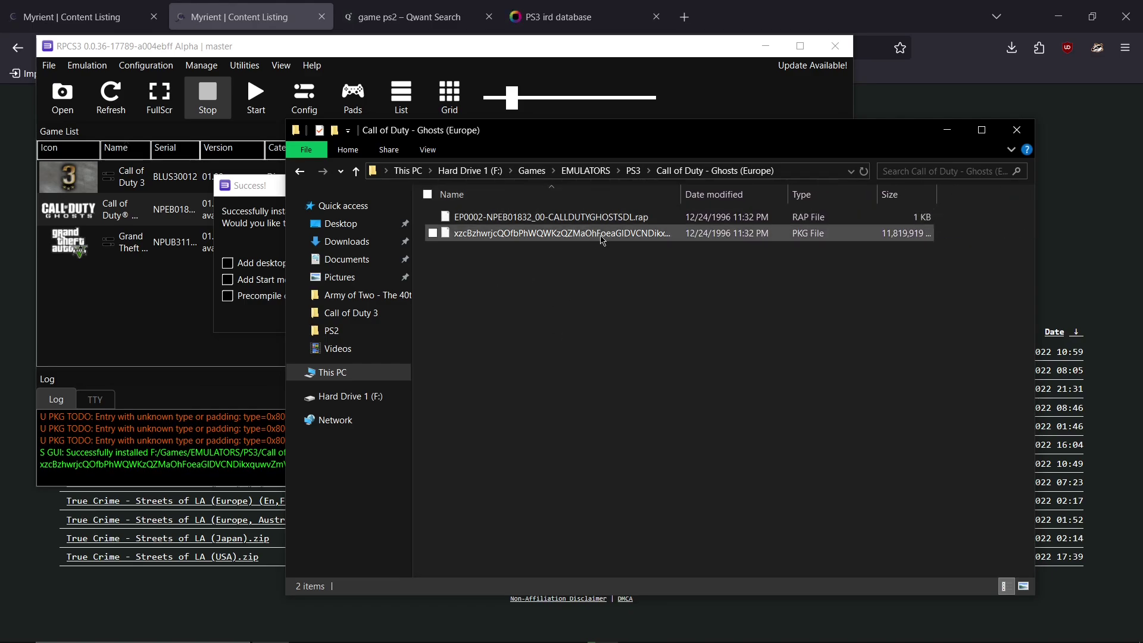
{"action": "left_click_drag", "start_coordinate": [526, 139], "coordinate": [718, 141]}
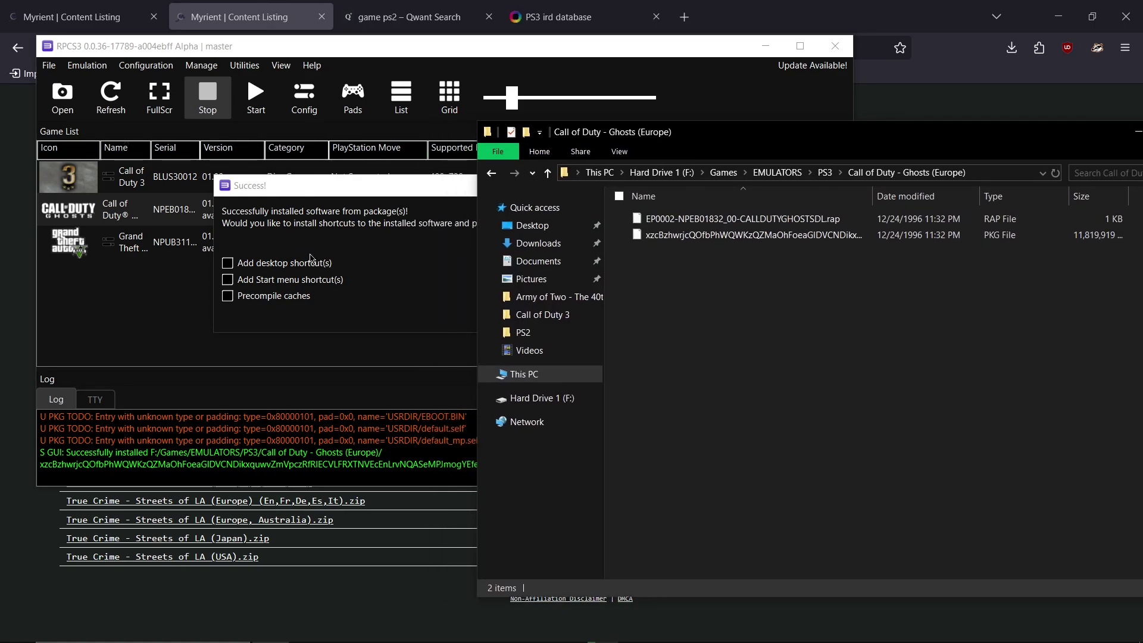
- Finish the package installation without shortcuts or cache precompilation, and fit the game list's Name column to its contents
{"action": "left_click", "coordinate": [319, 314]}
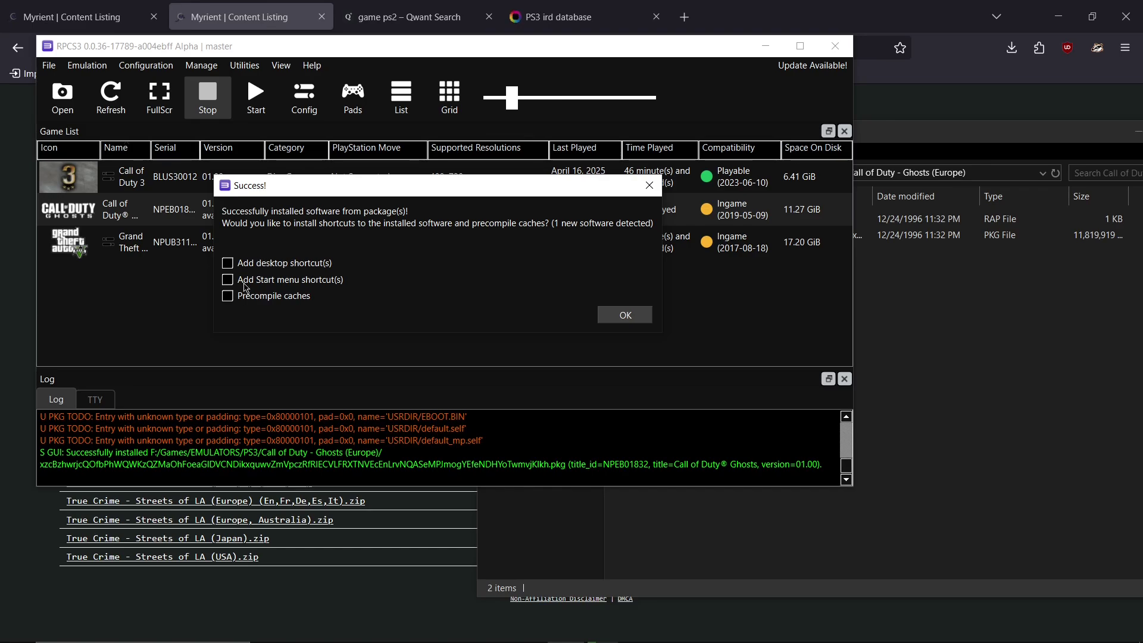
{"action": "left_click", "coordinate": [626, 316]}
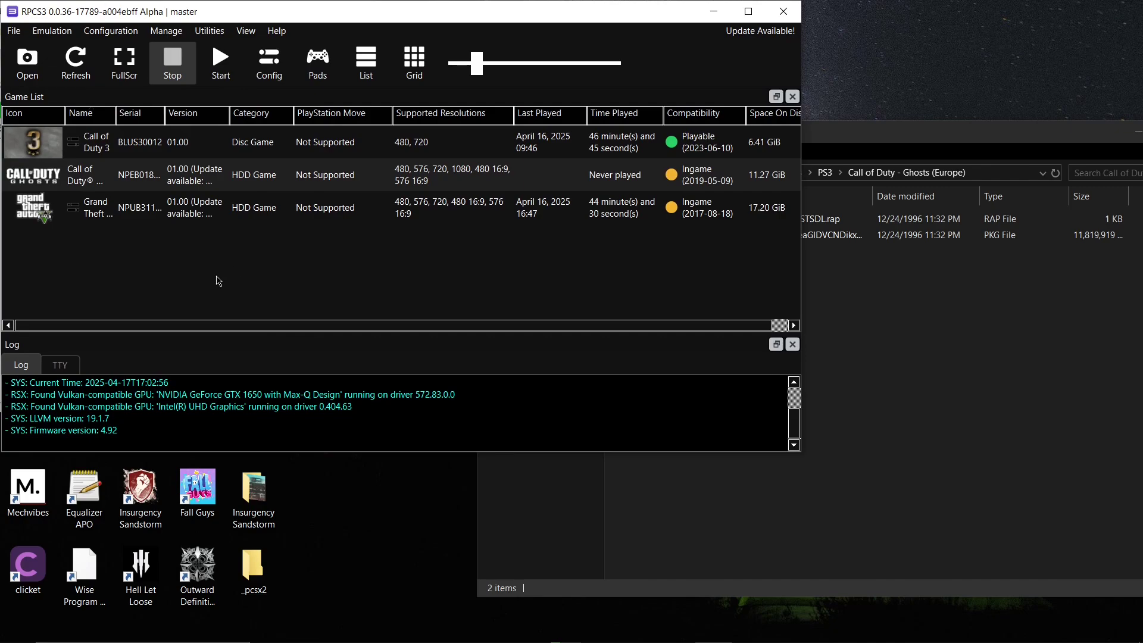
{"action": "double_click", "coordinate": [115, 119]}
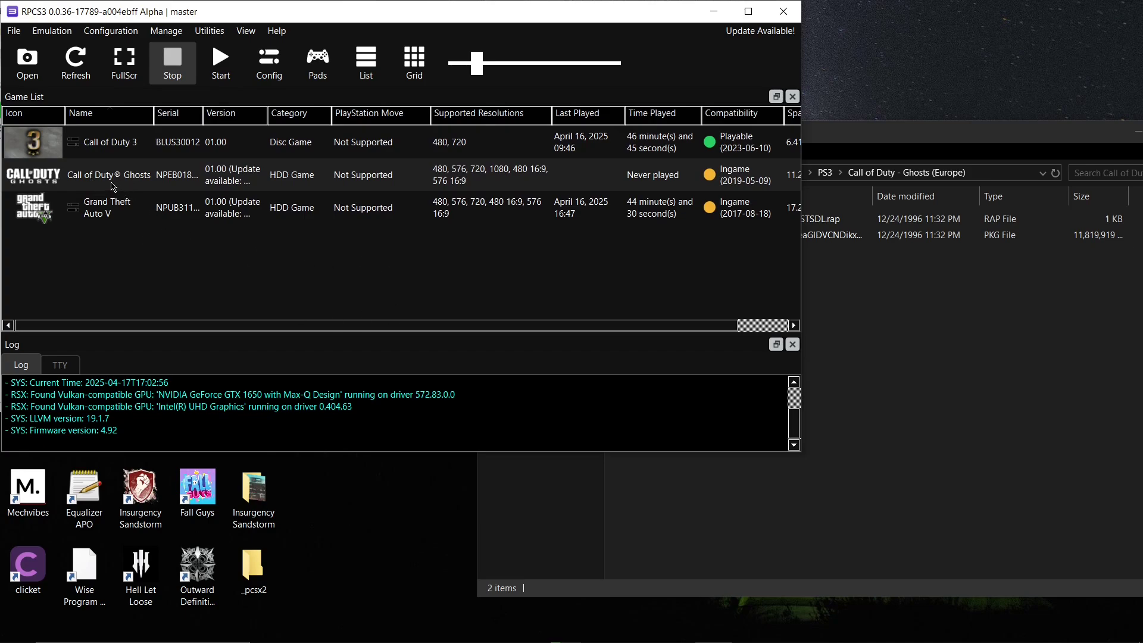
- Import EP0002-NPEB01832_00-CALLDUTYGHOSTSDL.rap from the Ghosts folder into RPCS3 and select Call of Duty Ghosts in the game list
{"action": "left_click", "coordinate": [993, 397]}
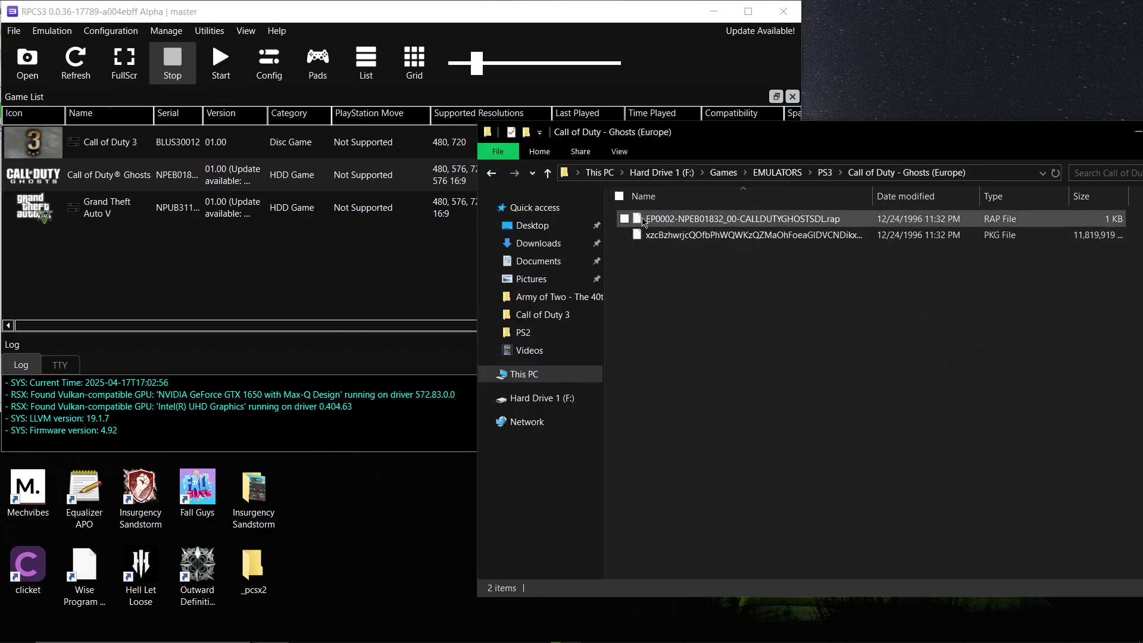
{"action": "left_click_drag", "start_coordinate": [841, 225], "coordinate": [329, 253]}
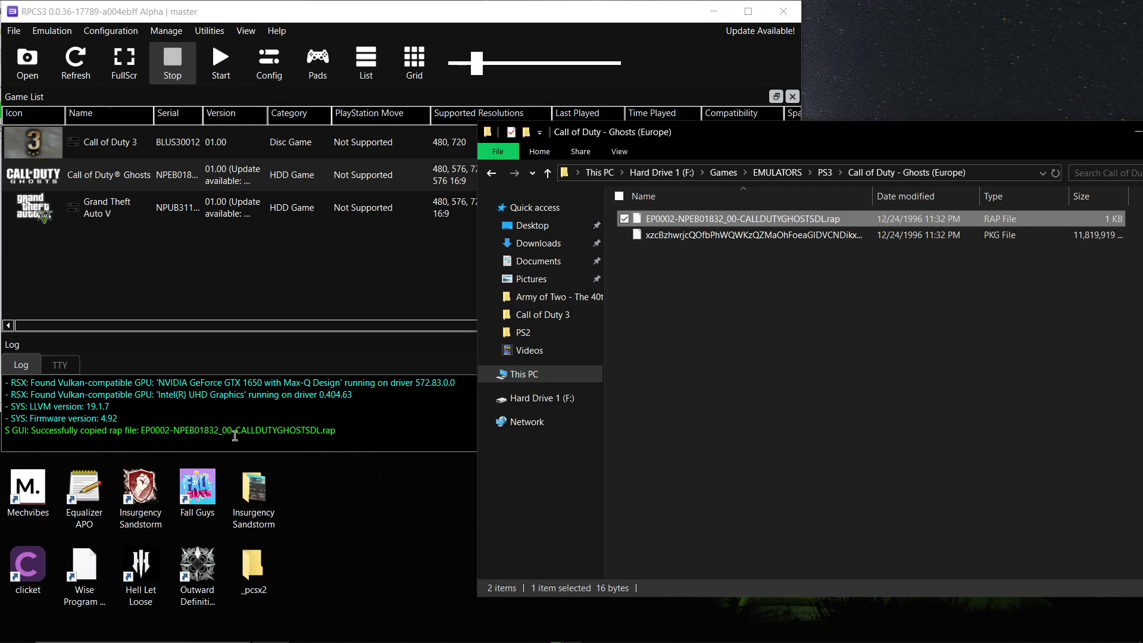
{"action": "left_click", "coordinate": [94, 183]}
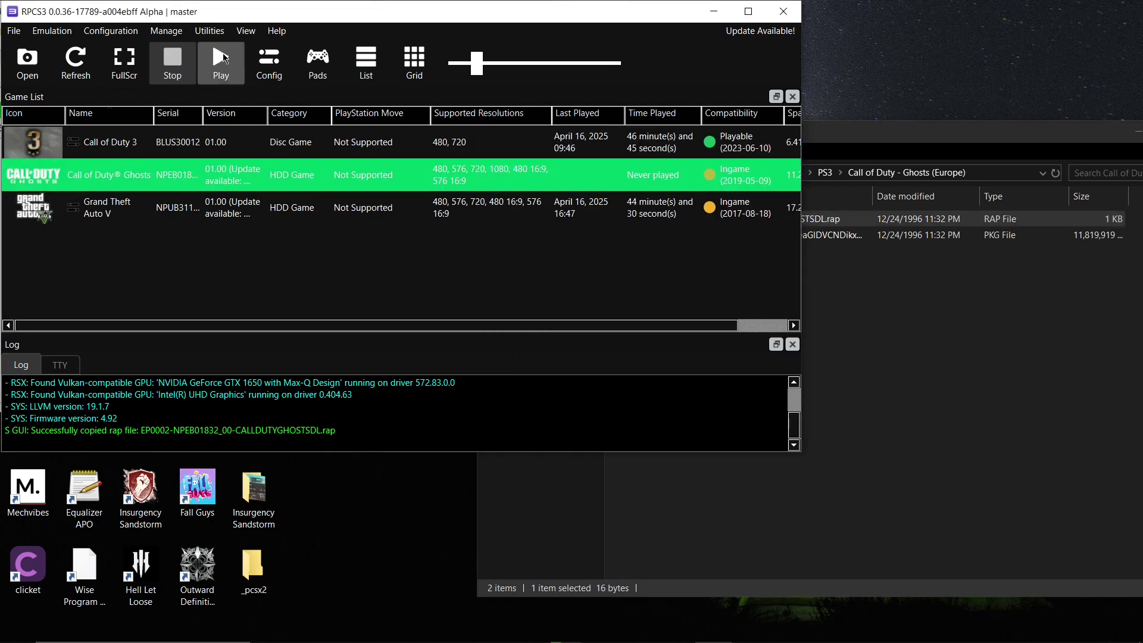